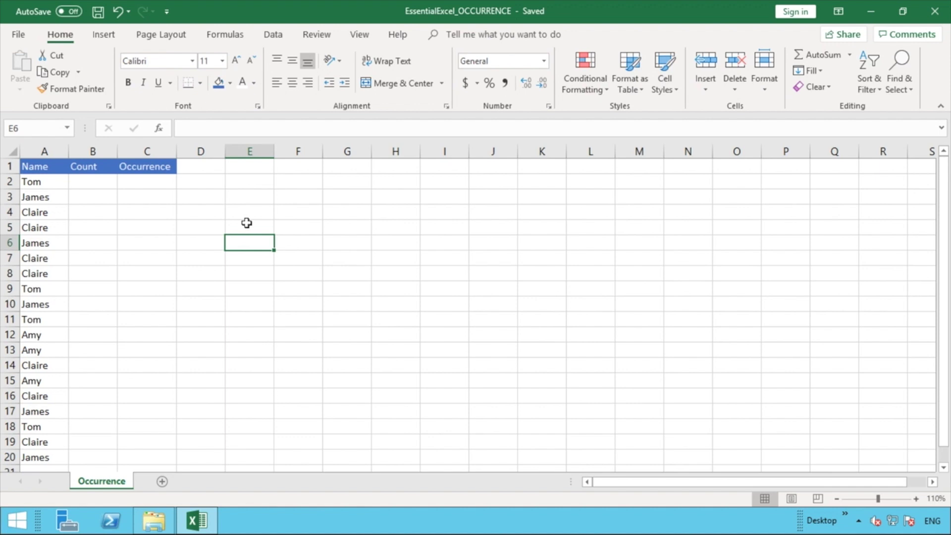
Enter =COUNTIF(A:A,A2) in B2 and fill it down through B20
left_click(97, 186)
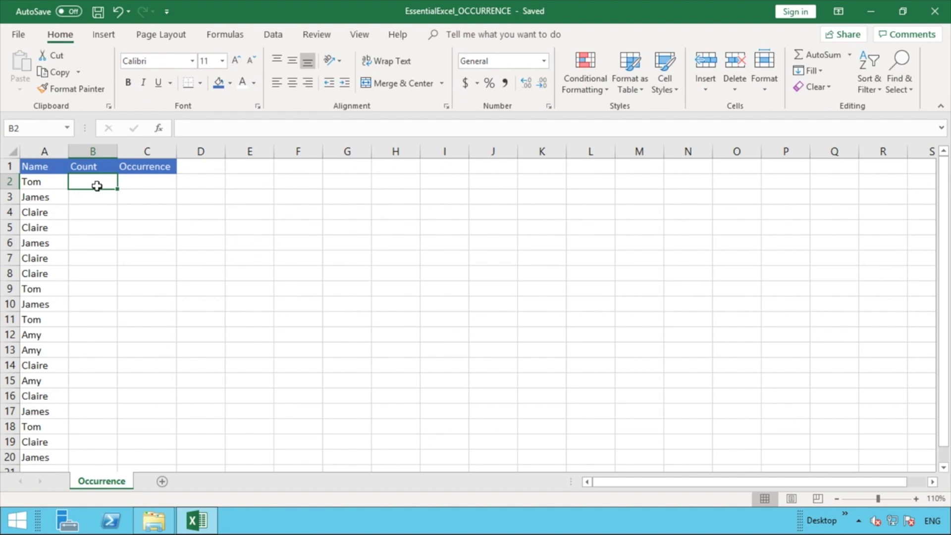
type("=")
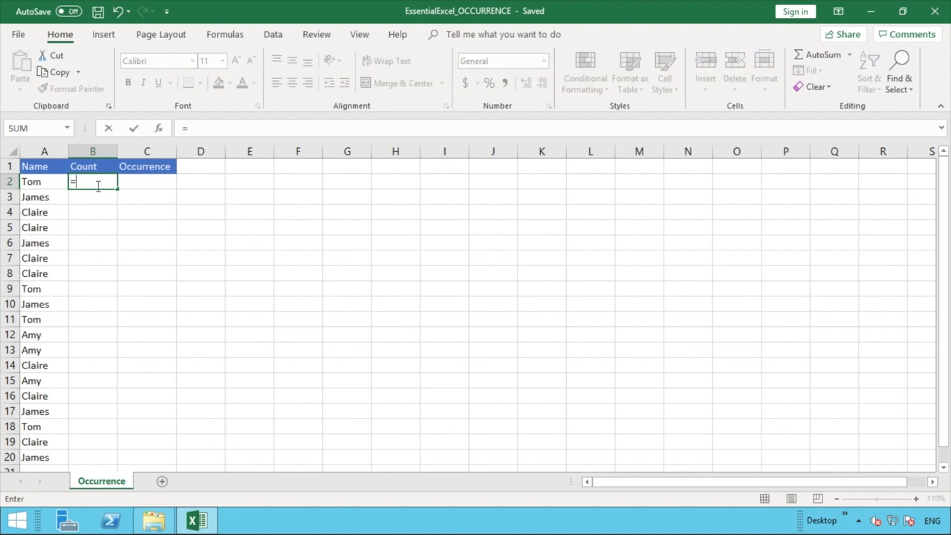
type("COUNT")
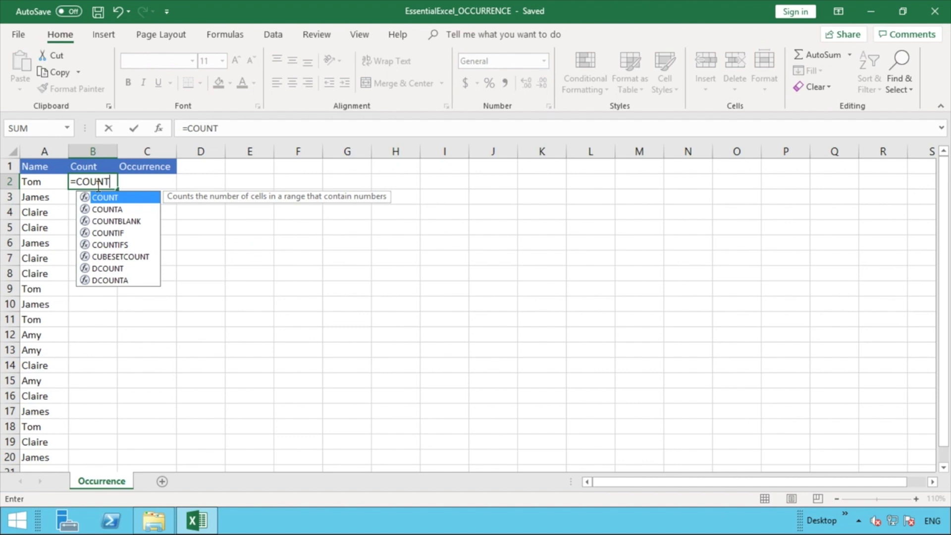
type("IF")
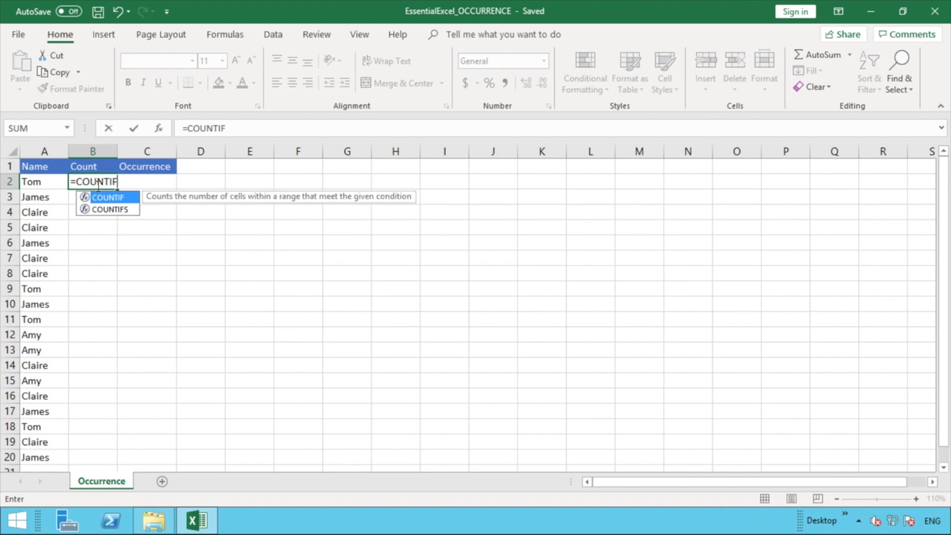
type("(")
left_click(45, 149)
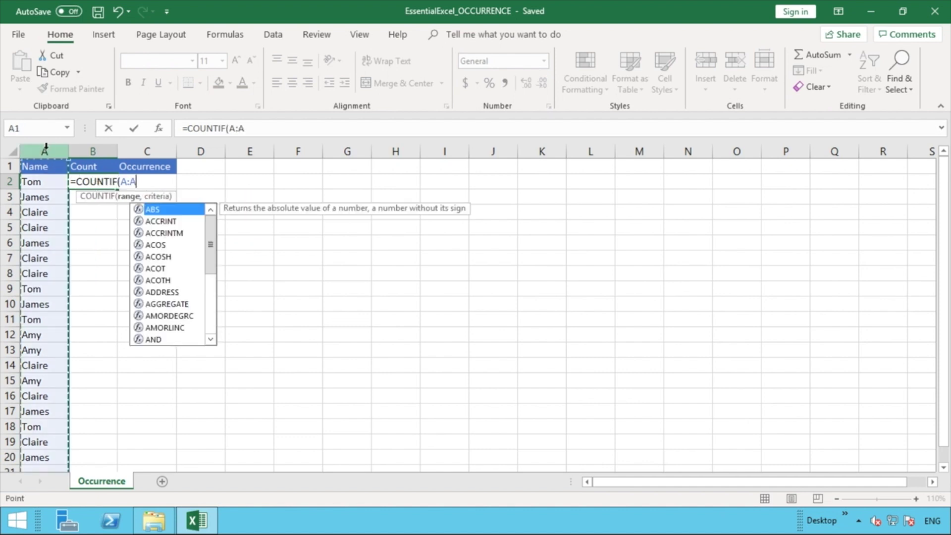
type(",")
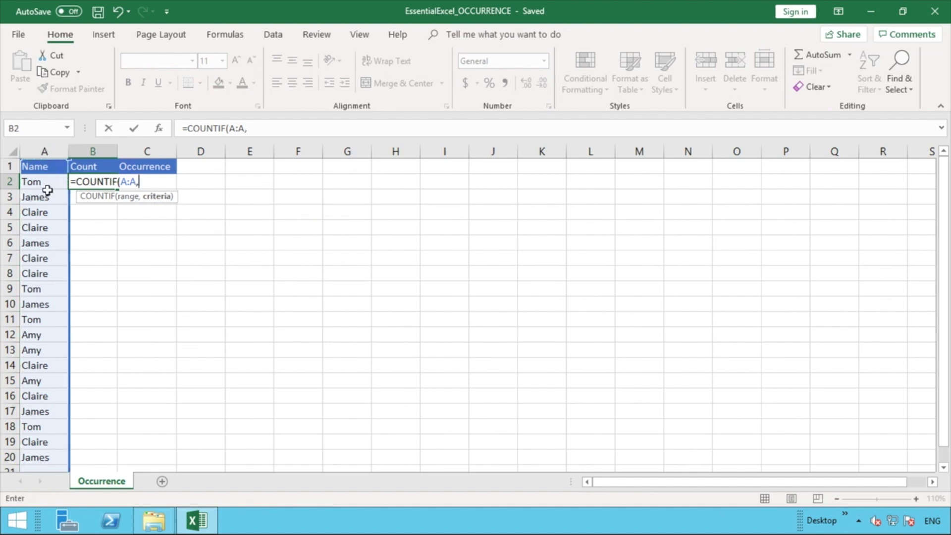
left_click(46, 182)
type(")")
key("Return")
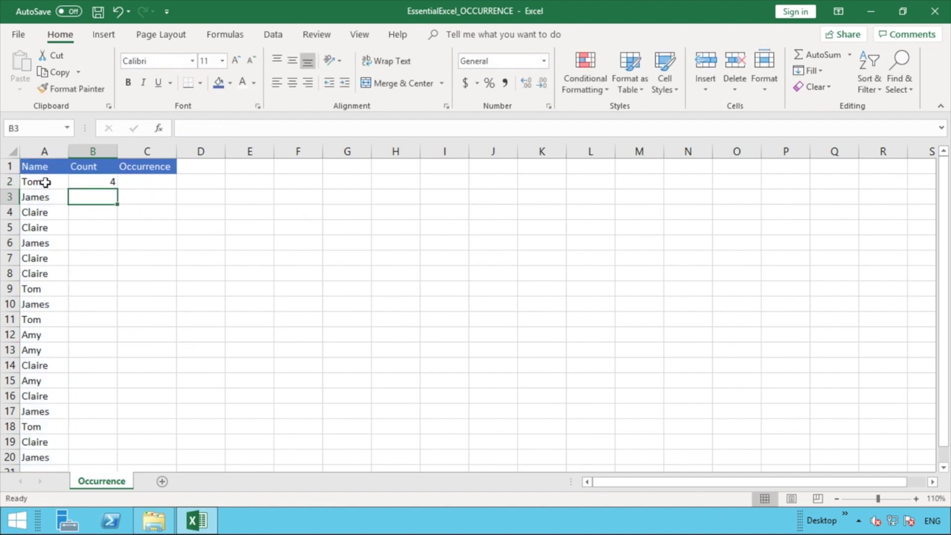
left_click(106, 184)
left_click_drag(117, 188, 94, 413)
scroll(196, 369, "up", 1)
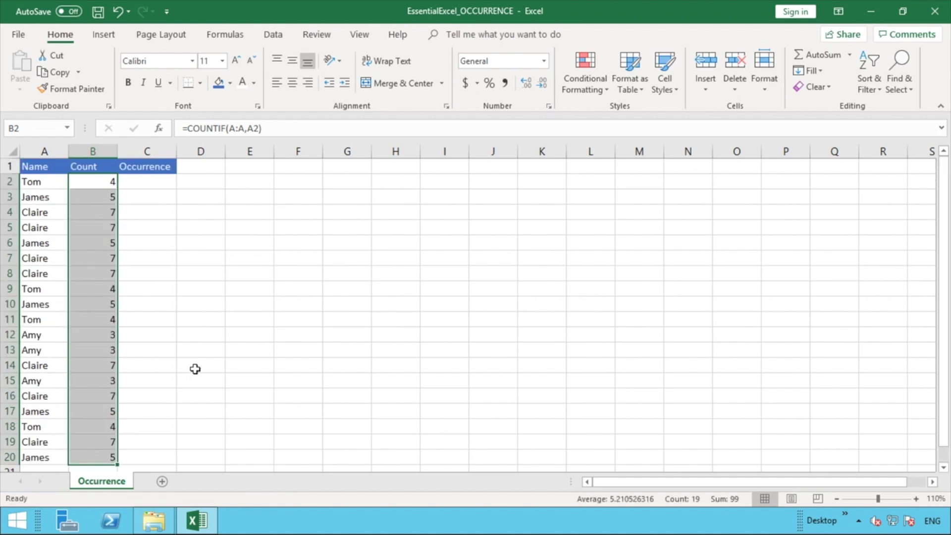
Turn on Data Filter for the table headings
left_click(195, 369)
left_click(74, 165)
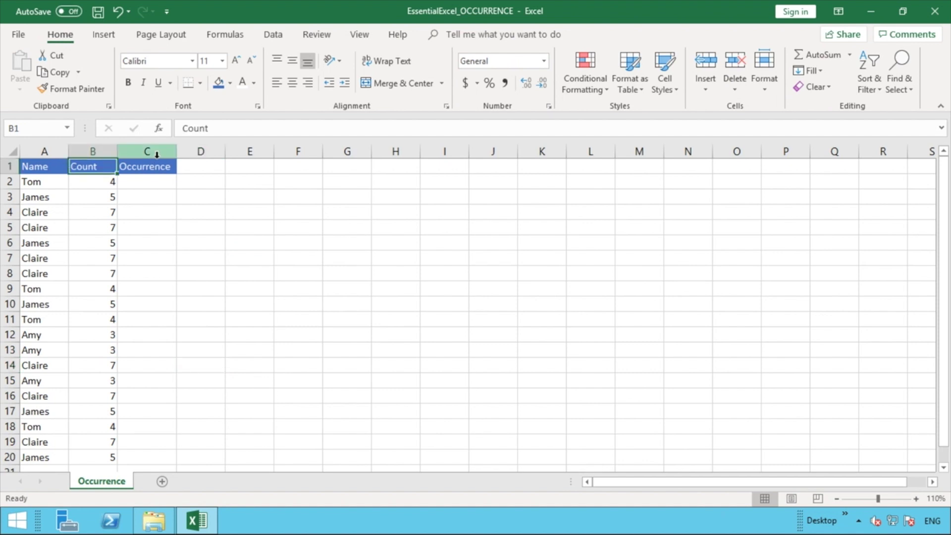
left_click(273, 34)
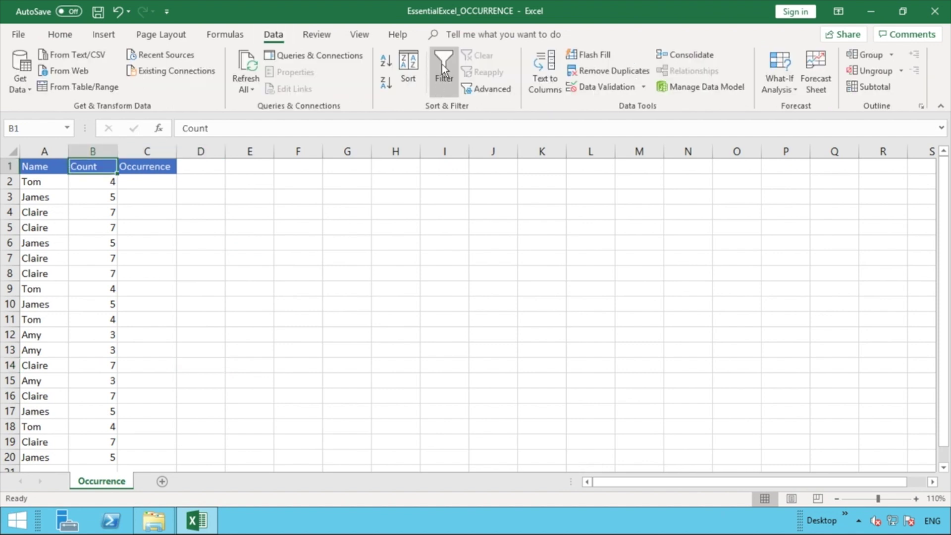
left_click(442, 64)
left_click(64, 33)
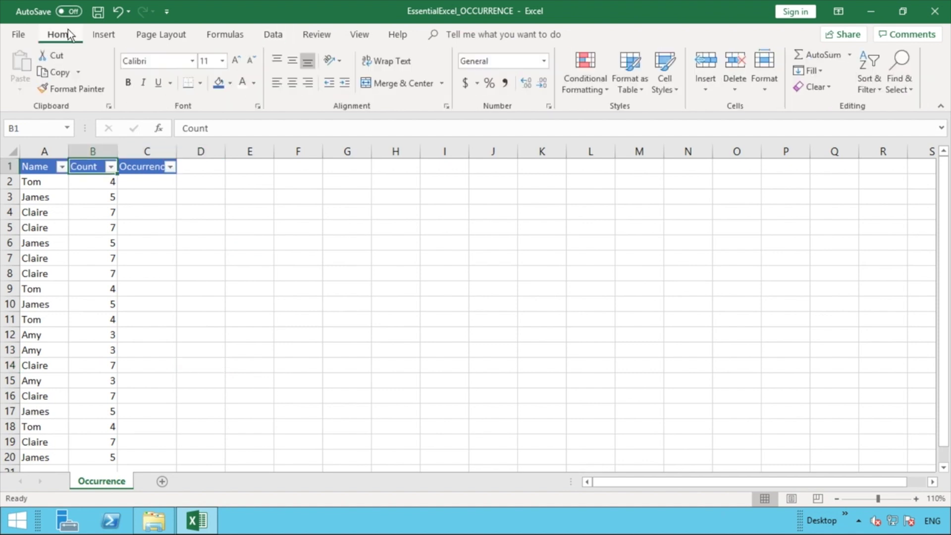
Filter the Name column to show only Tom's rows
left_click(177, 270)
left_click(62, 167)
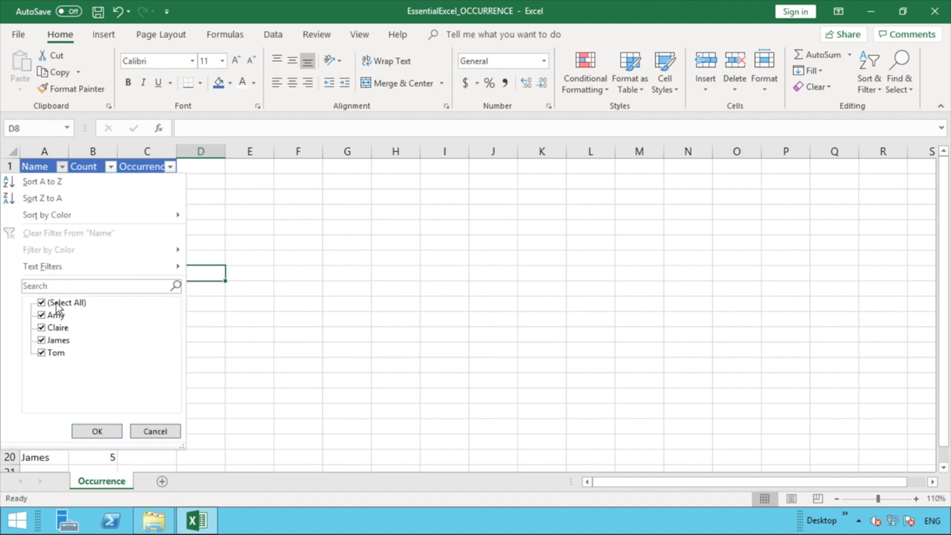
left_click(56, 303)
left_click(56, 353)
left_click(102, 425)
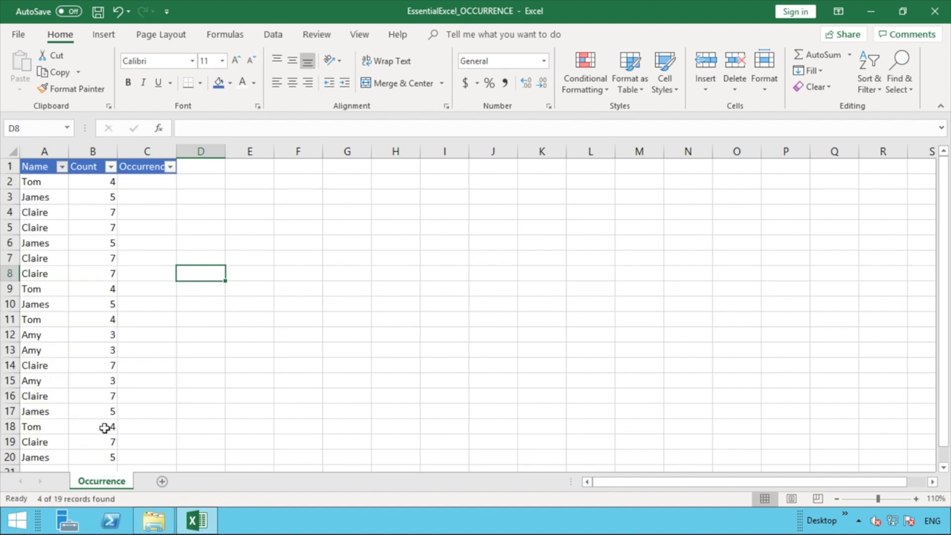
Select Tom's four filtered names, then his four counts of 4
left_click(236, 333)
left_click_drag(43, 180, 42, 227)
left_click(199, 279)
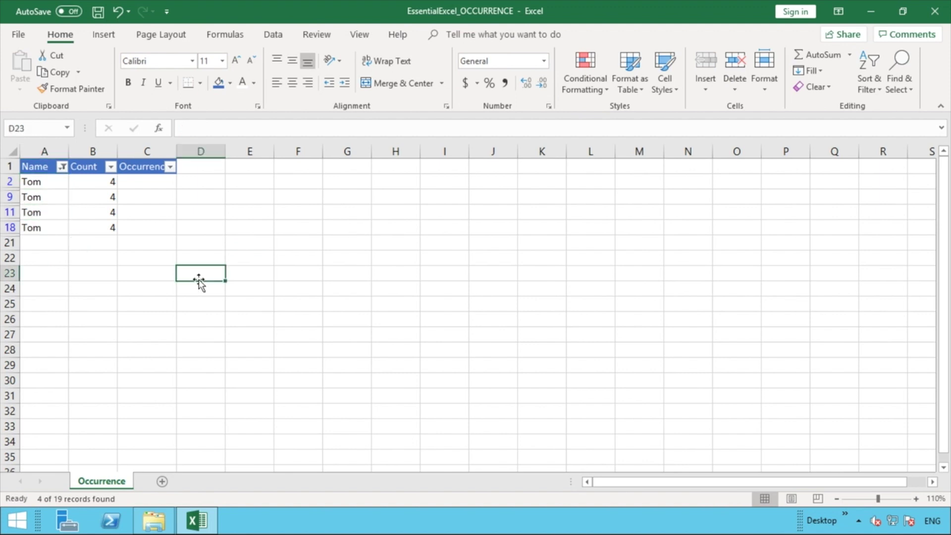
left_click(106, 181)
left_click_drag(106, 181, 106, 226)
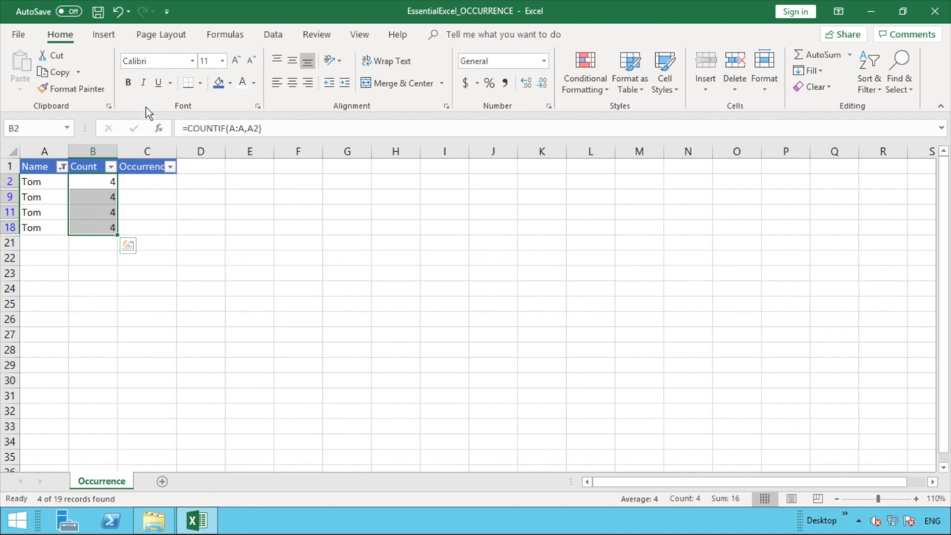
Clear the Tom filter and select Claire's name and count in row 4
left_click(275, 35)
left_click(478, 56)
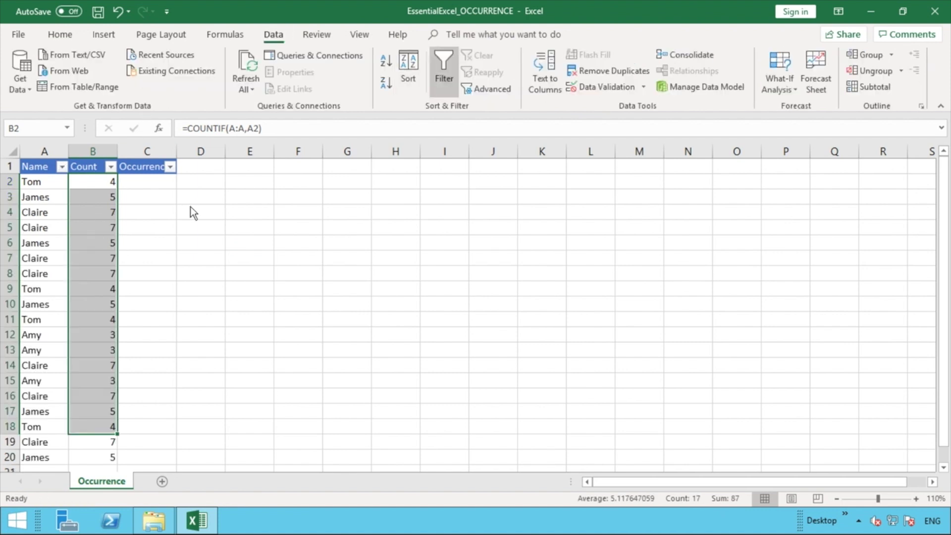
left_click(146, 229)
left_click_drag(95, 214, 50, 216)
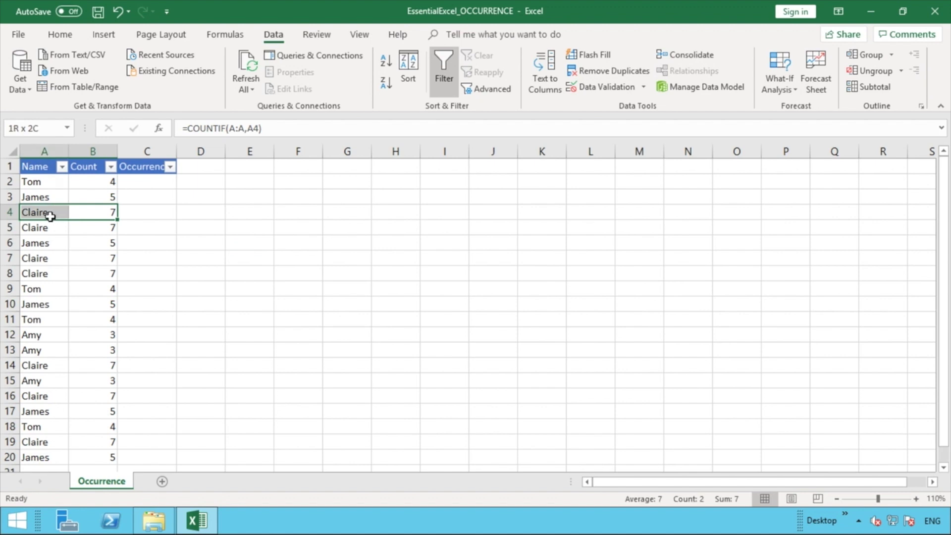
Filter the Name column to show only Claire's rows
left_click(61, 167)
left_click(55, 302)
left_click(57, 328)
left_click(114, 435)
left_click(211, 317)
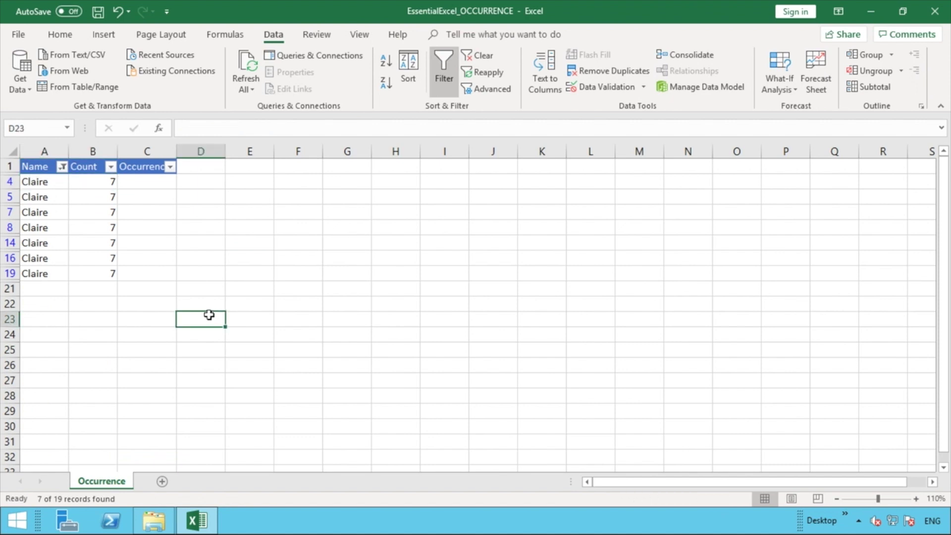
Clear the Claire filter so all 19 rows show again
left_click(94, 166)
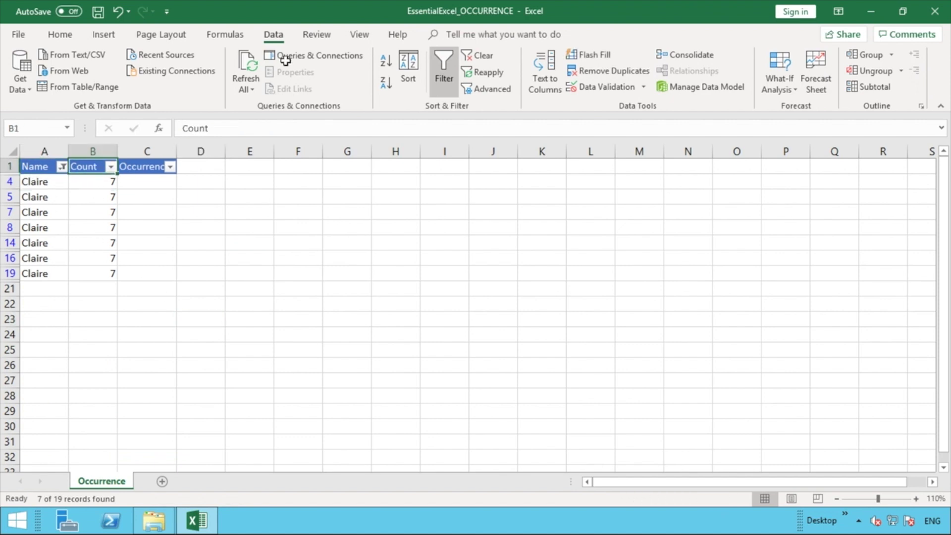
left_click(469, 60)
left_click(68, 36)
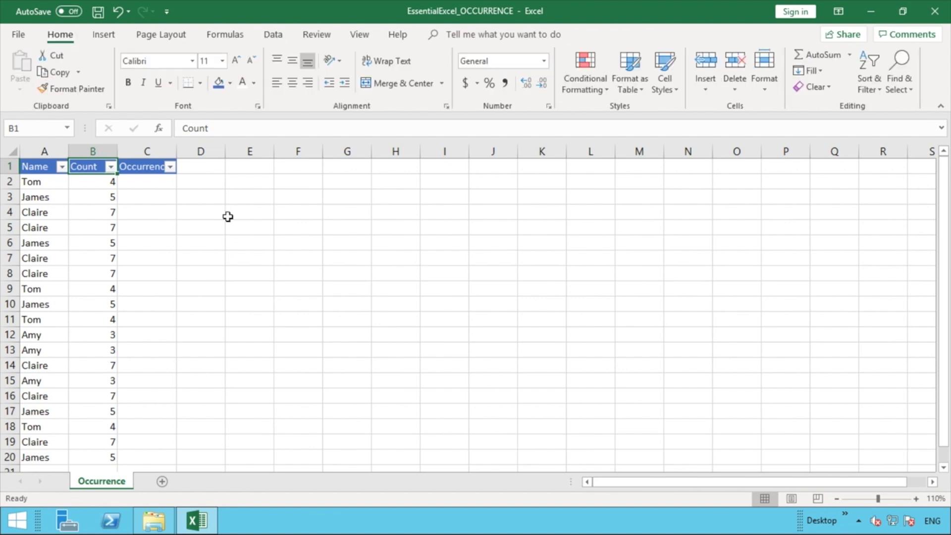
AutoFit column C to the Occurrence heading and select C2
double_click(176, 152)
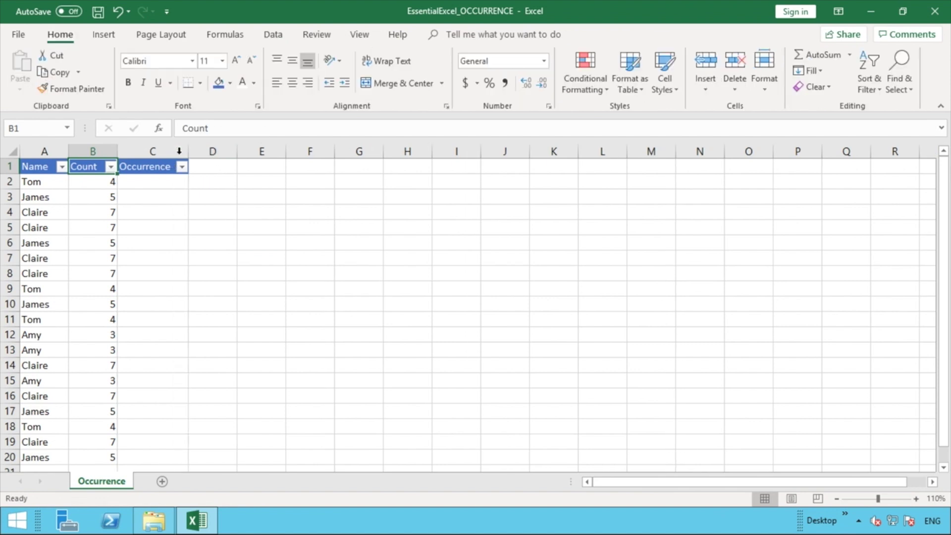
left_click(180, 186)
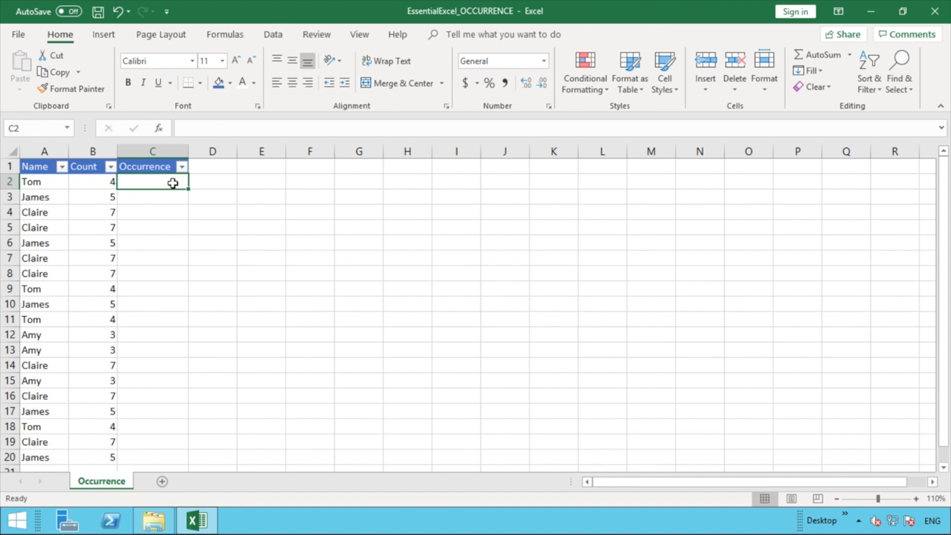
left_click(47, 181)
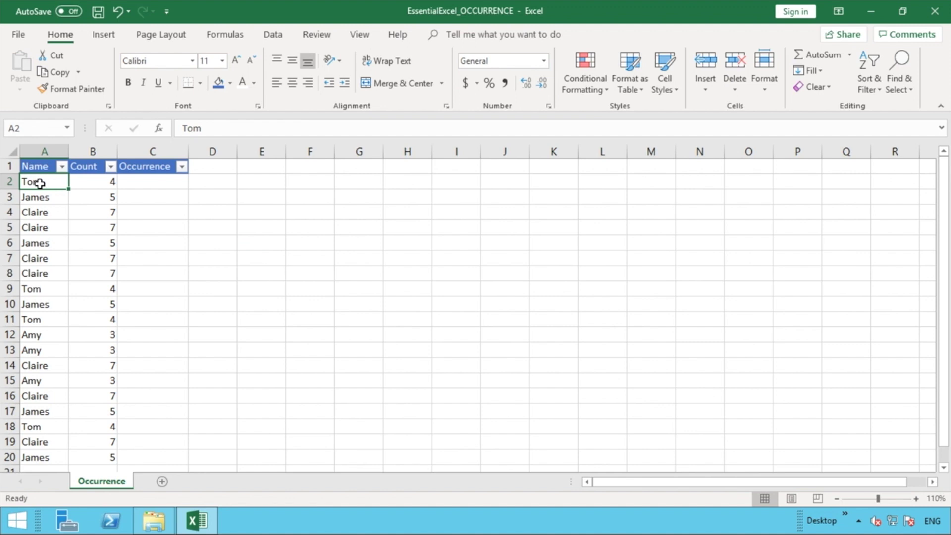
left_click_drag(42, 182, 42, 207)
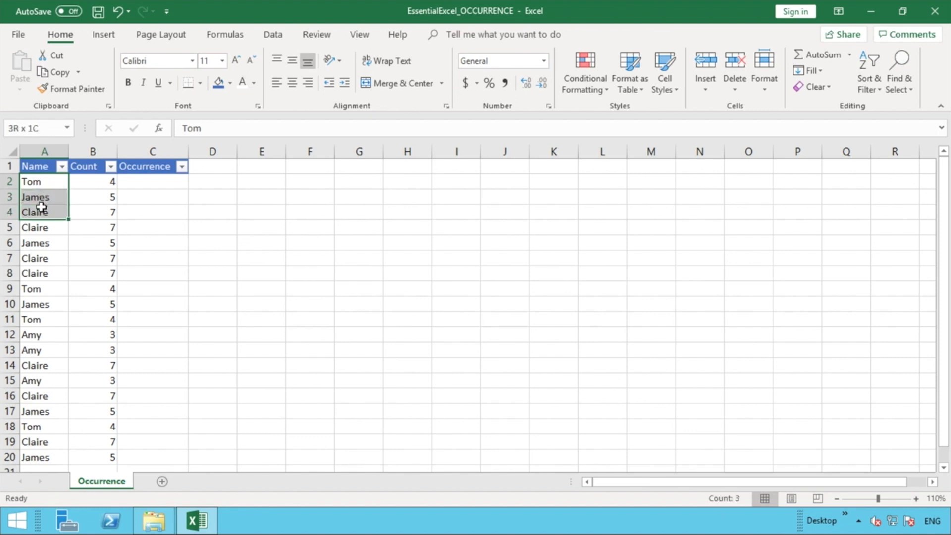
left_click_drag(41, 207, 37, 228)
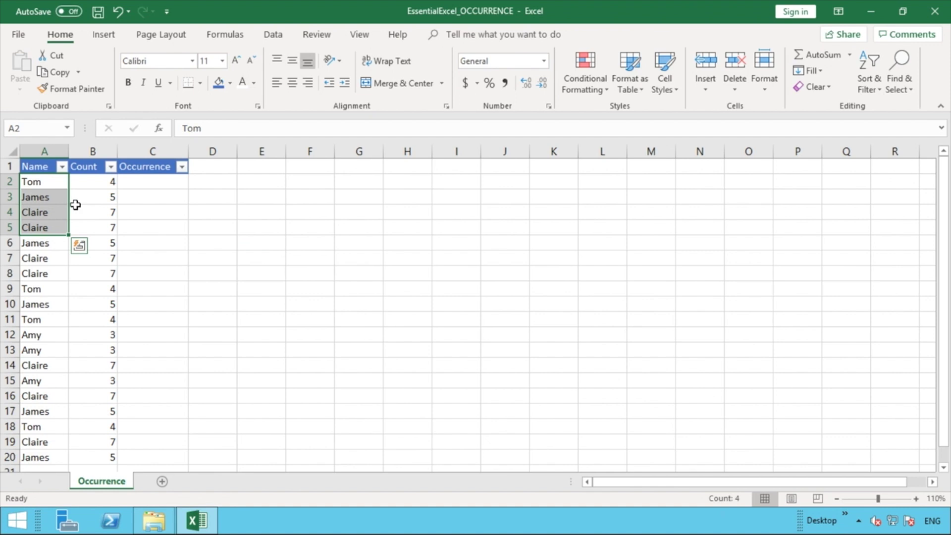
left_click(168, 182)
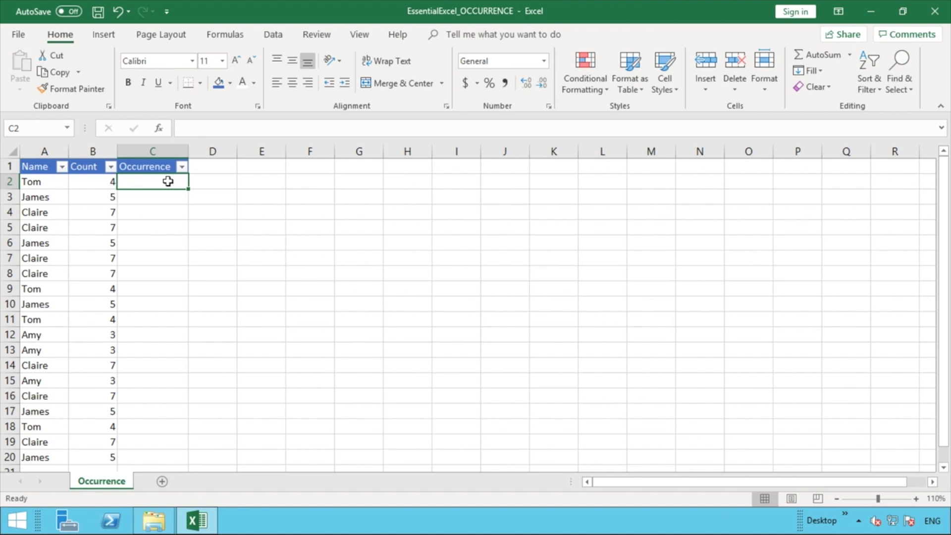
Enter =COUNTIF(A2:A2,A2) in C2
left_click(98, 180)
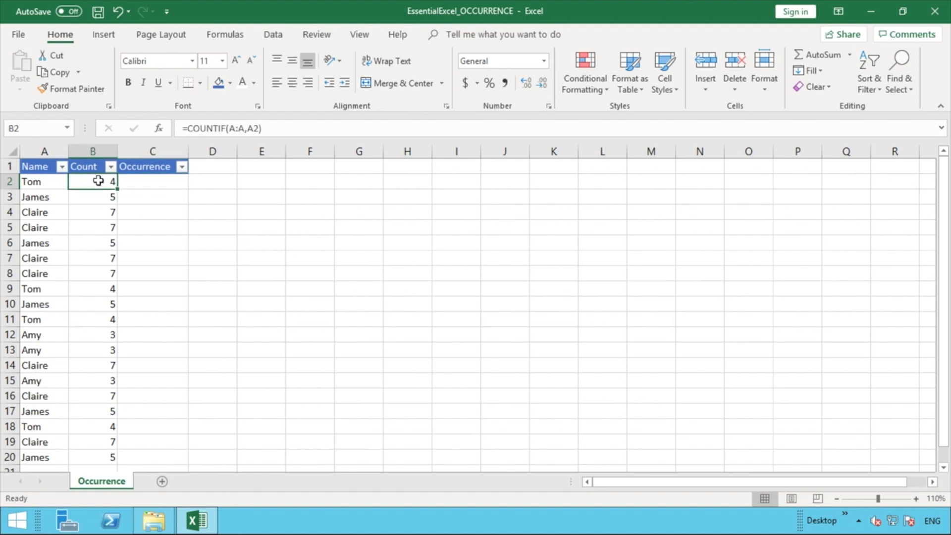
left_click(137, 180)
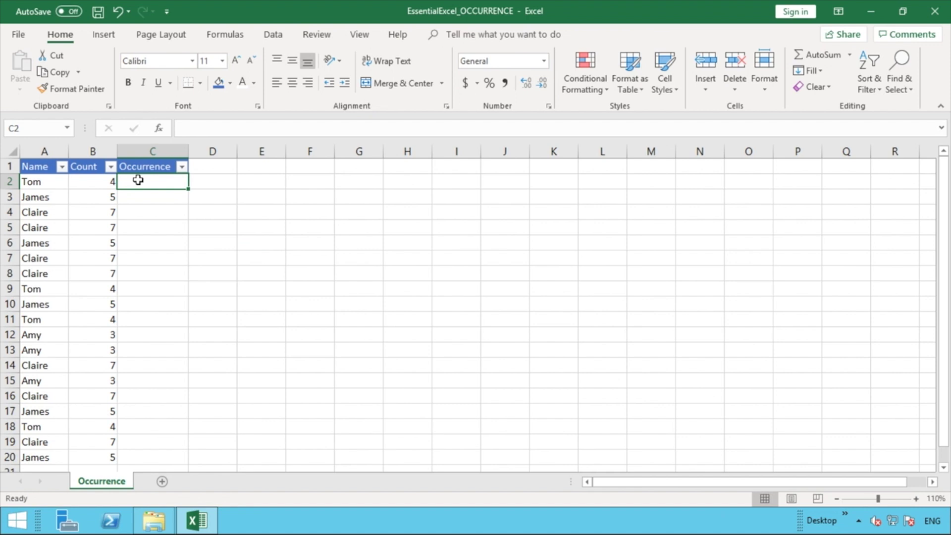
type("=C")
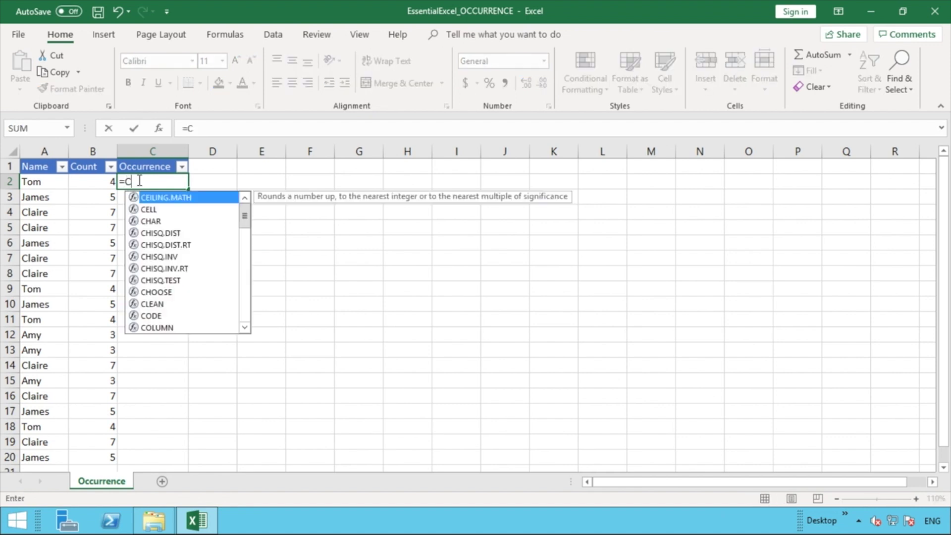
type("OUNTIF(")
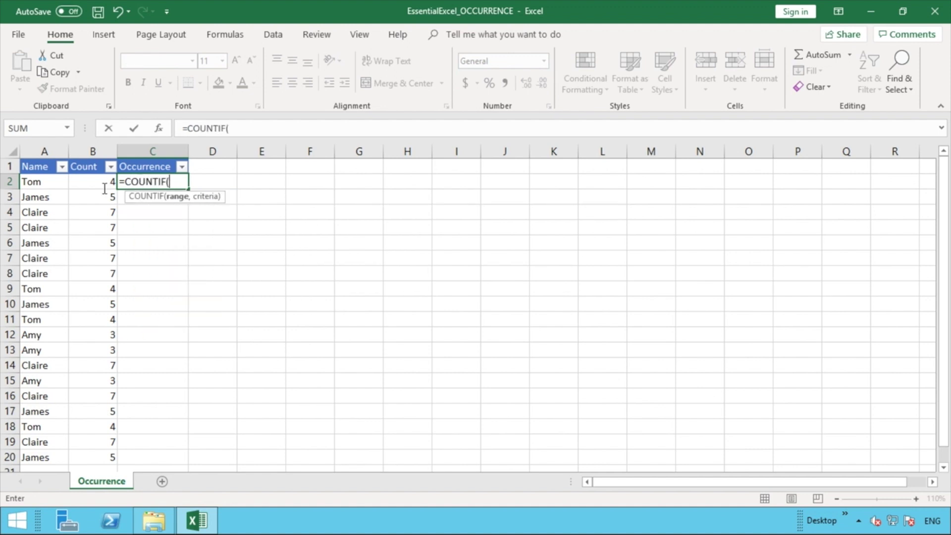
left_click(55, 182)
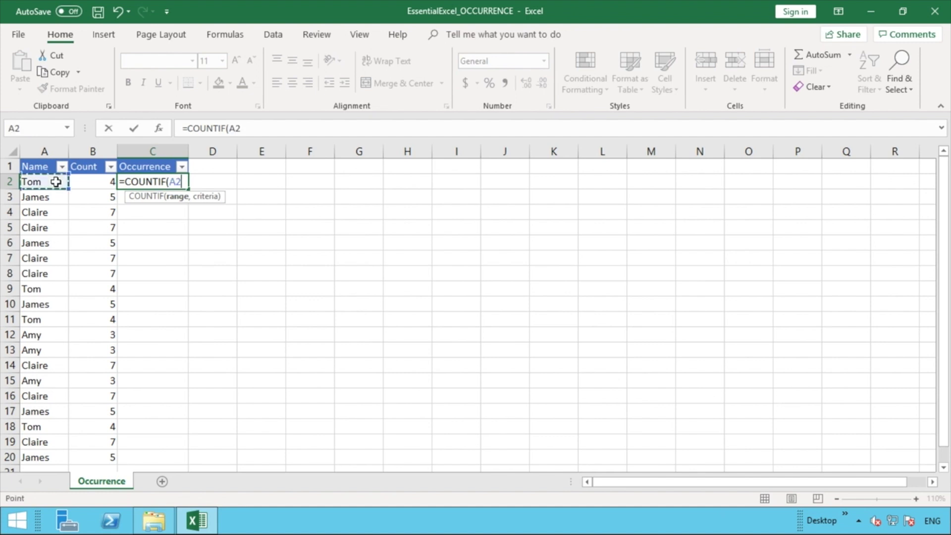
left_click(288, 129)
type(":")
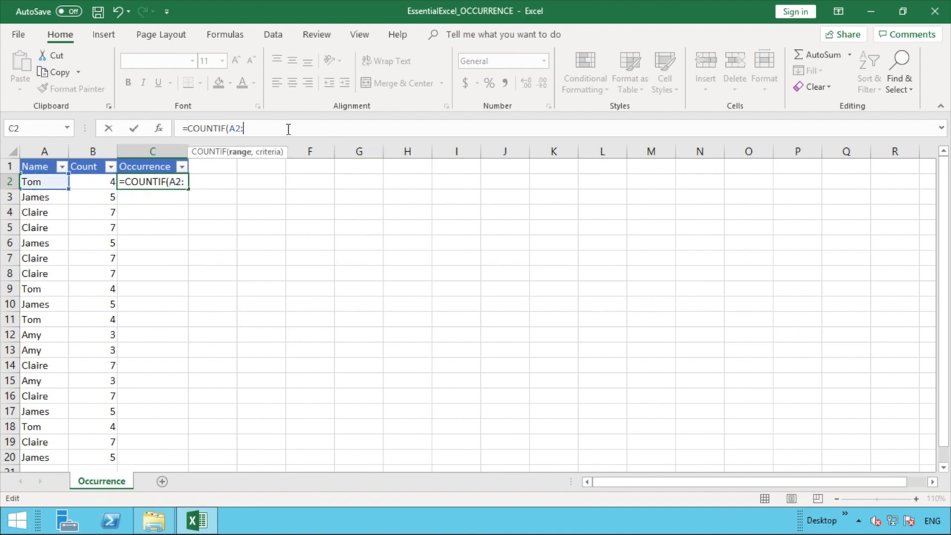
type("A2,A2)")
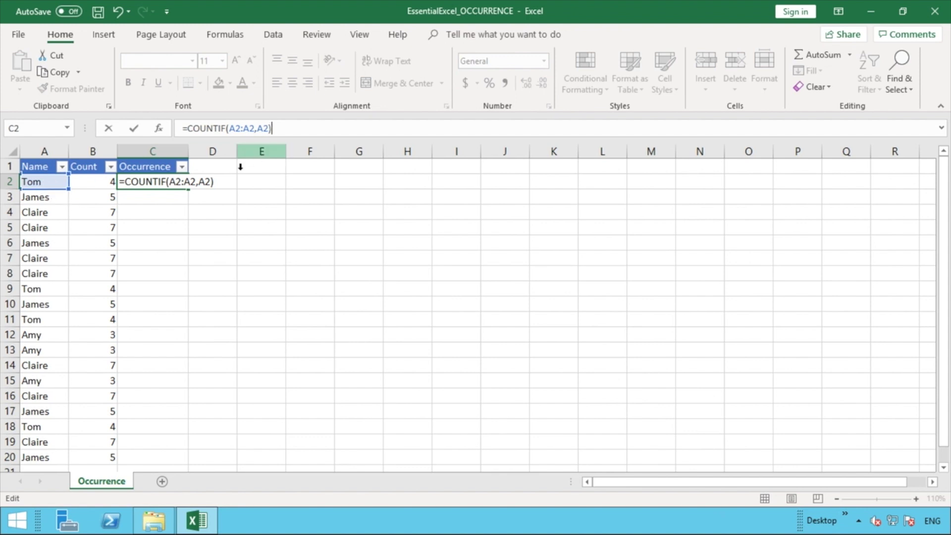
key("Return")
Fill the C2 formula down to C5 and check each copied formula returns 1
left_click(183, 181)
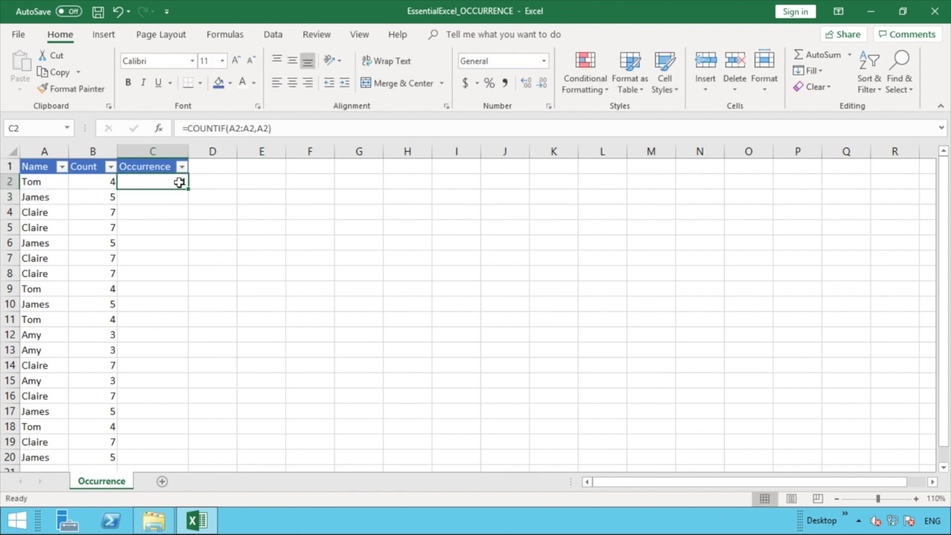
left_click_drag(190, 189, 182, 227)
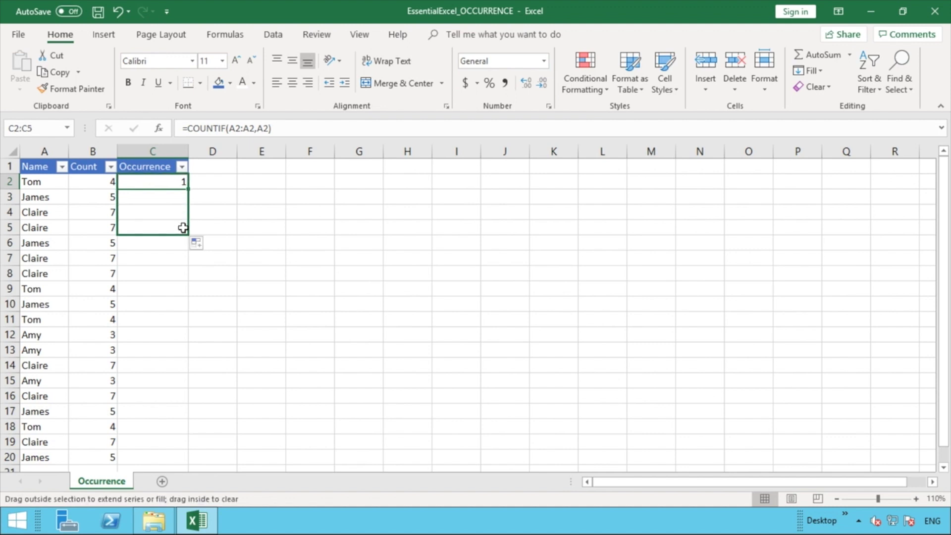
left_click(179, 181)
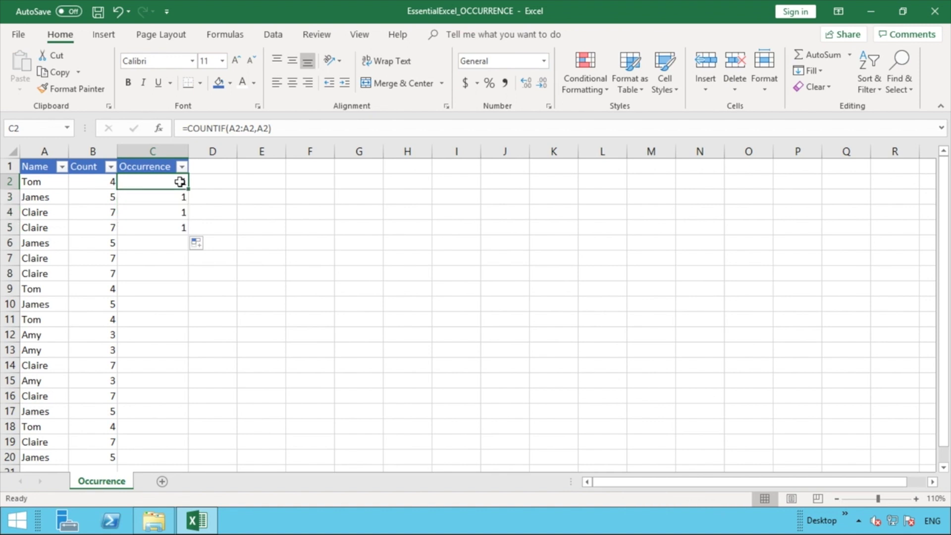
left_click(174, 196)
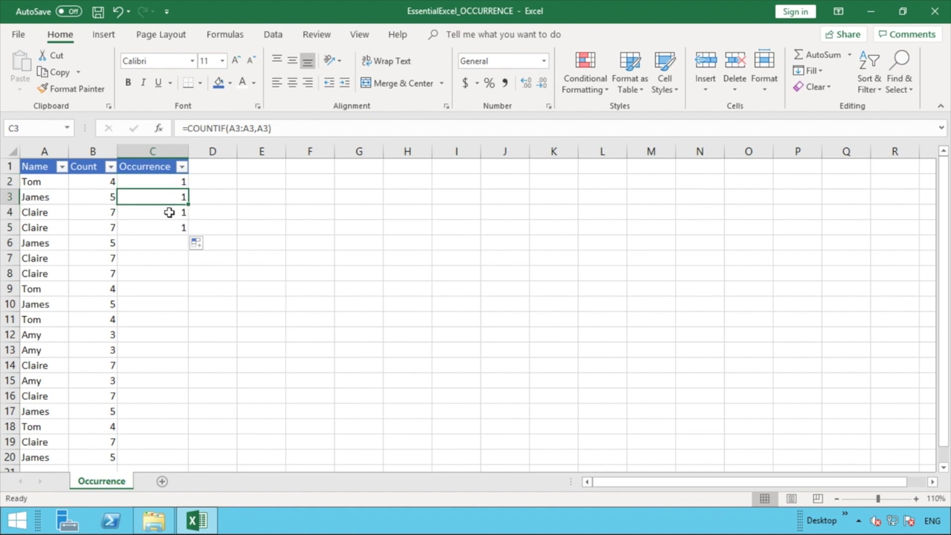
left_click(170, 212)
left_click(166, 226)
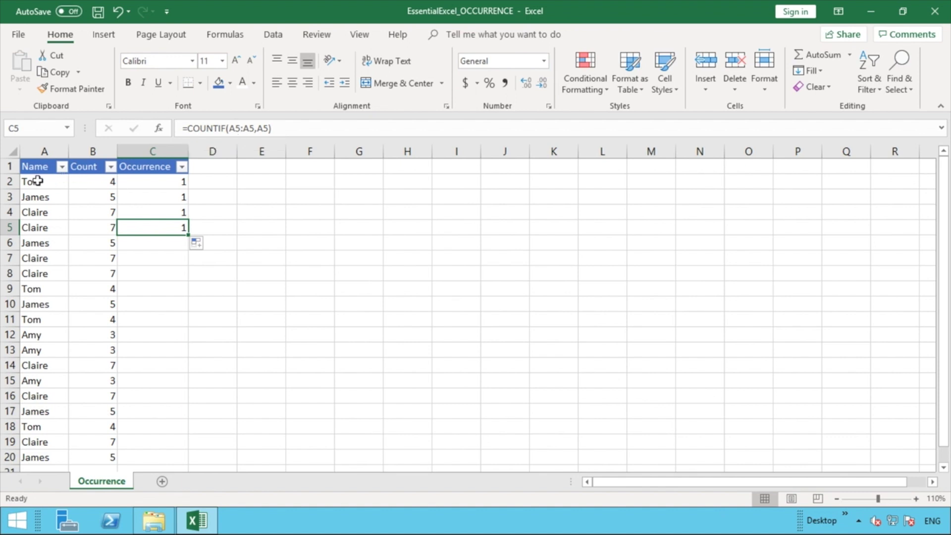
left_click(152, 186)
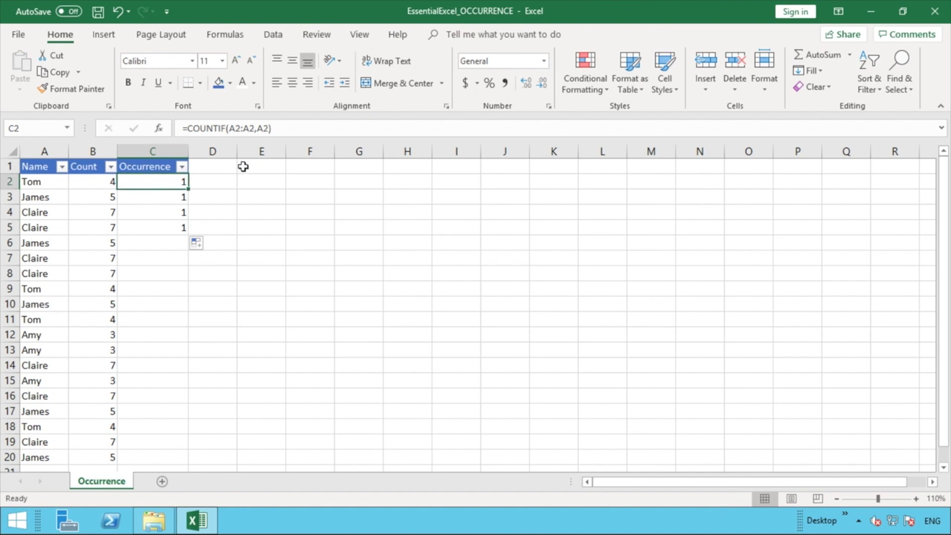
Anchor C2's range start so it reads =COUNTIF($A$2:A2,A2)
left_click(231, 129)
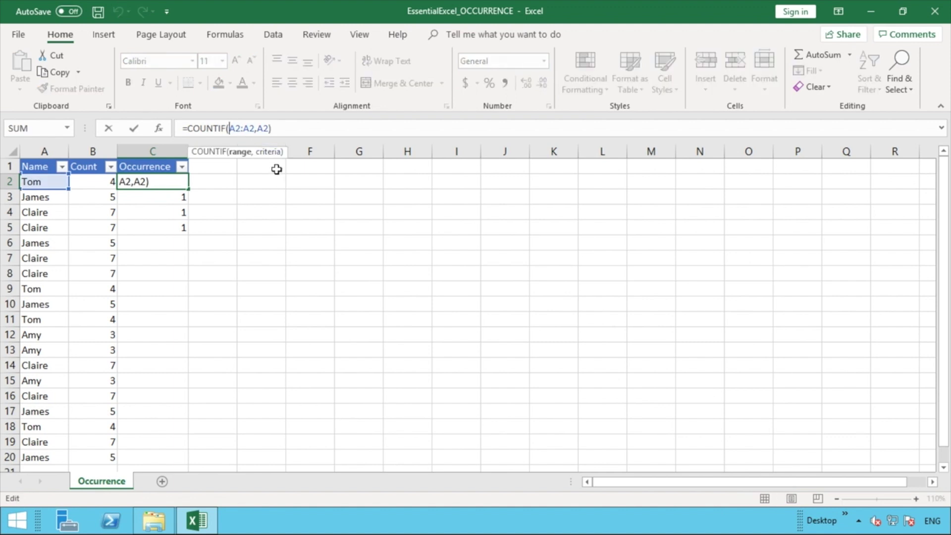
type("$")
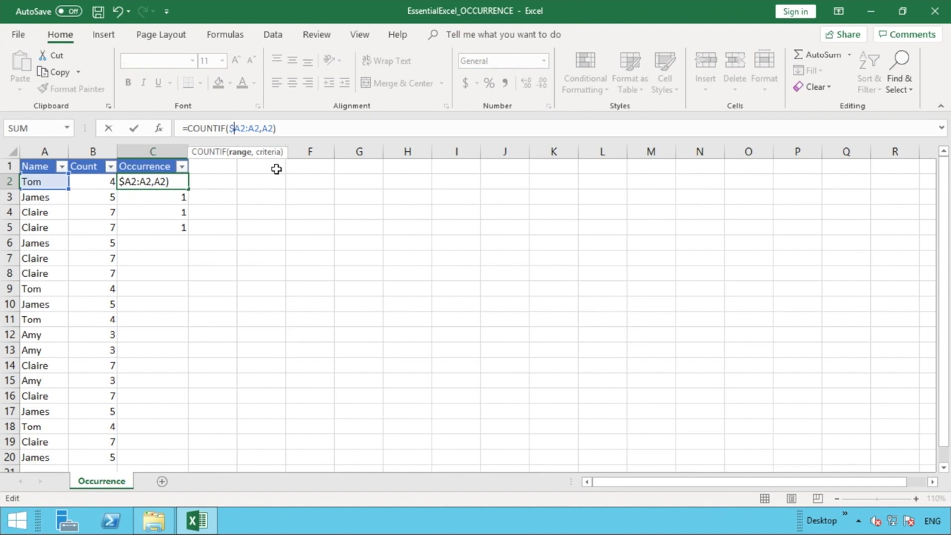
key("Right")
type("$")
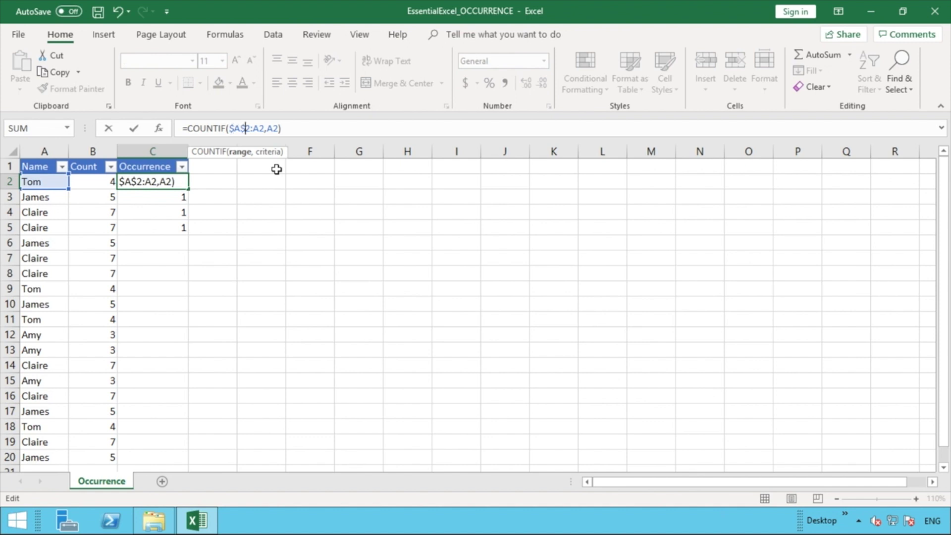
left_click(300, 132)
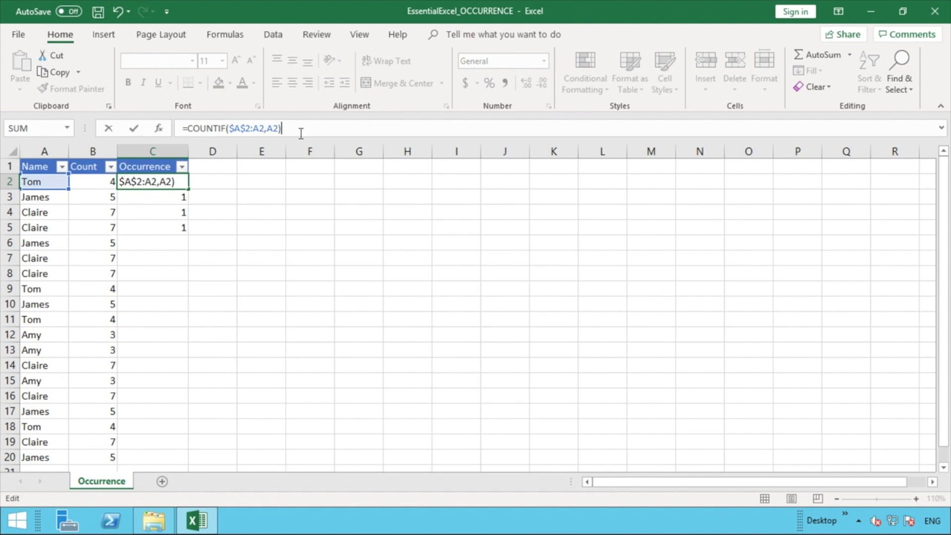
key("Return")
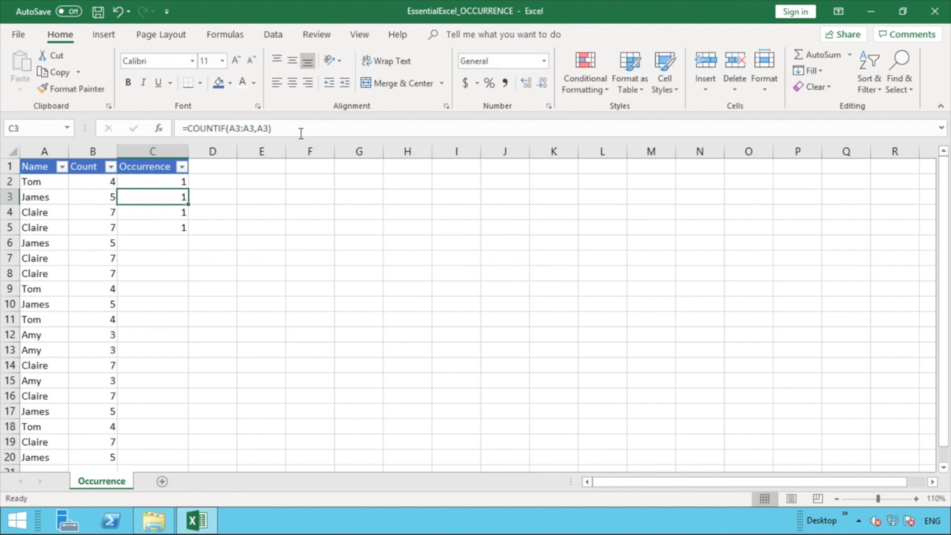
Fill the anchored formula down to C5 and step through results 1, 1, 1, 2
left_click(181, 185)
left_click_drag(188, 188, 186, 231)
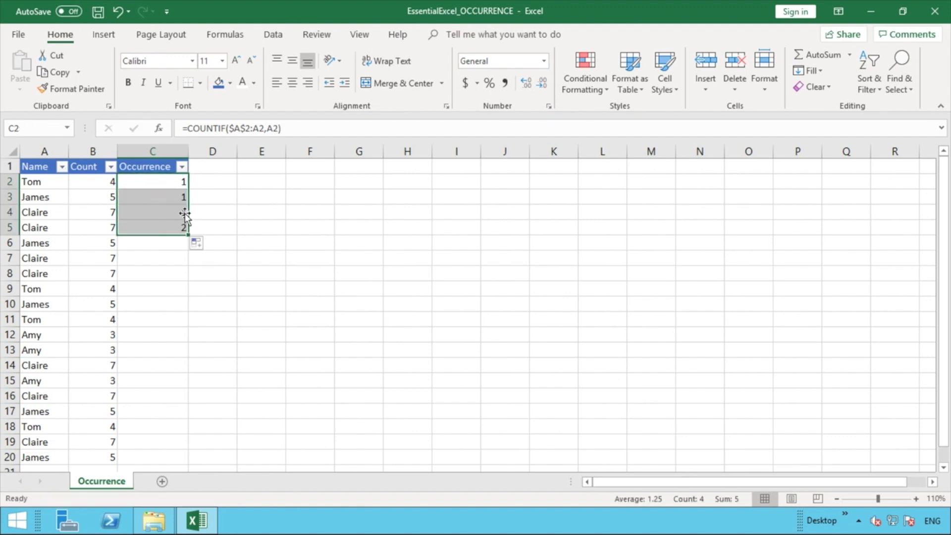
left_click(178, 181)
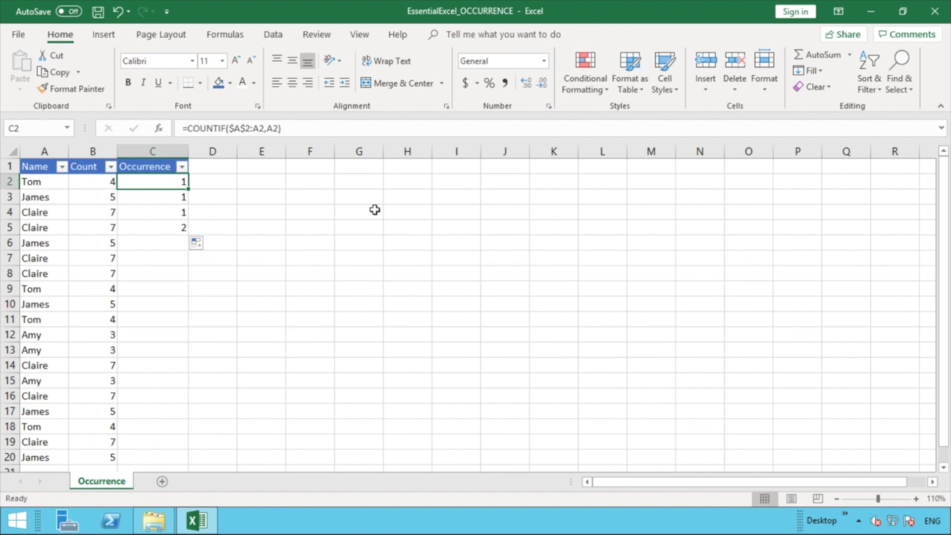
key("Down")
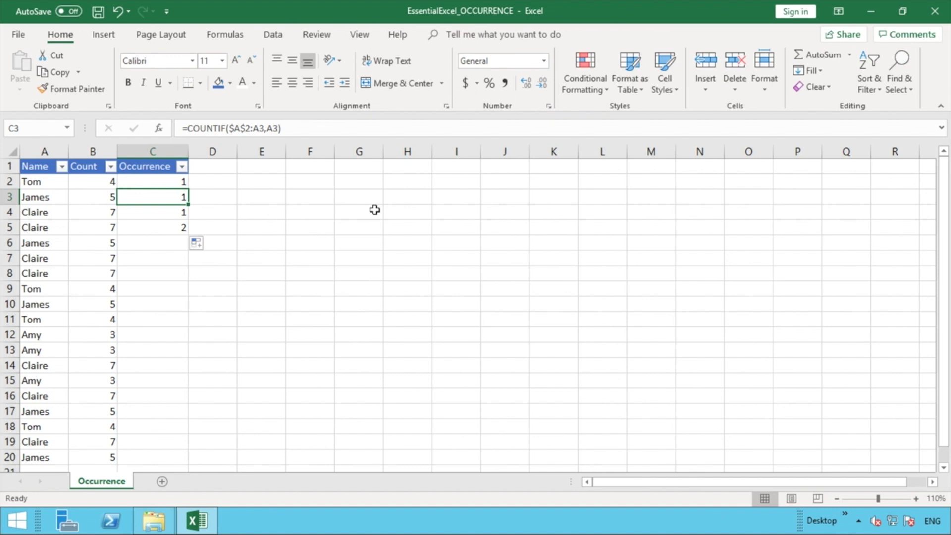
key("Down")
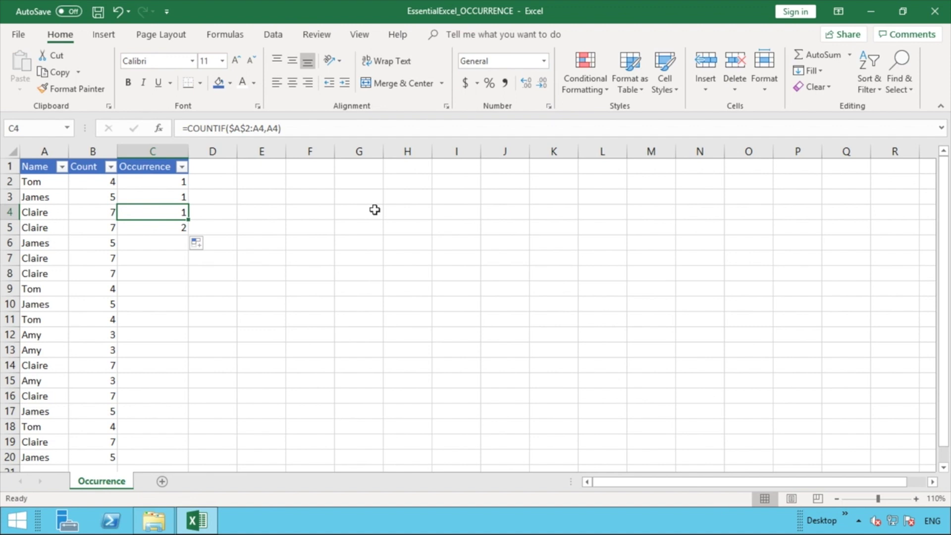
key("Down")
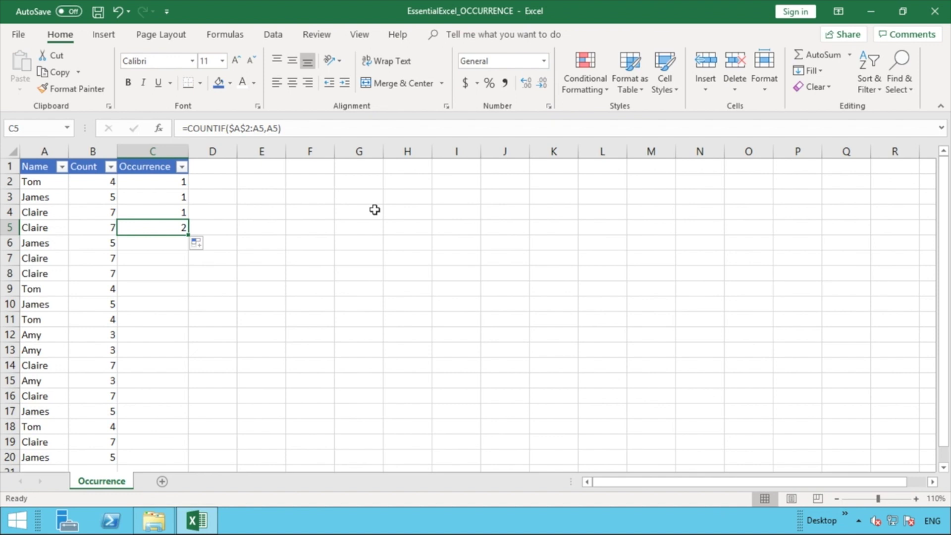
Fill the Occurrence formula down to C20, then inspect the expanding $A$2 ranges in C4 and C5
left_click_drag(189, 236, 189, 462)
left_click(251, 386)
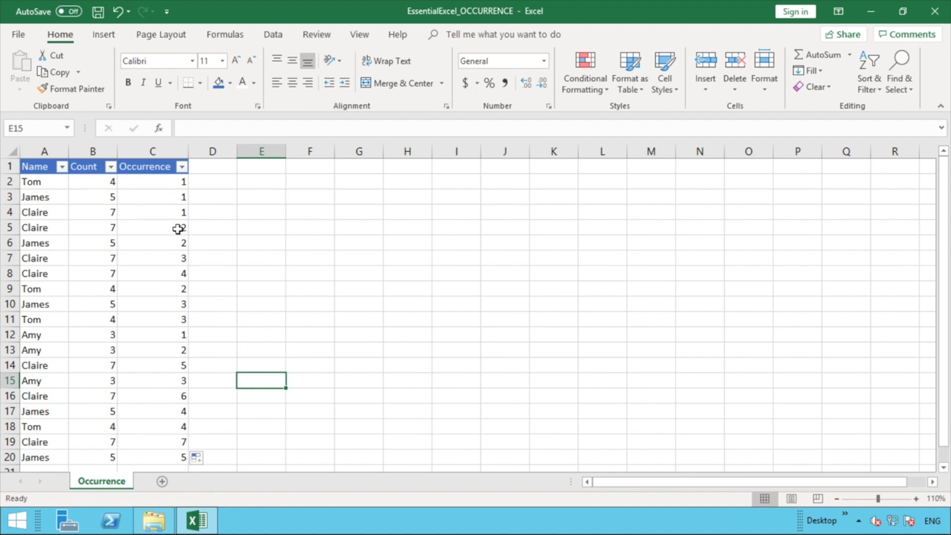
left_click(51, 212)
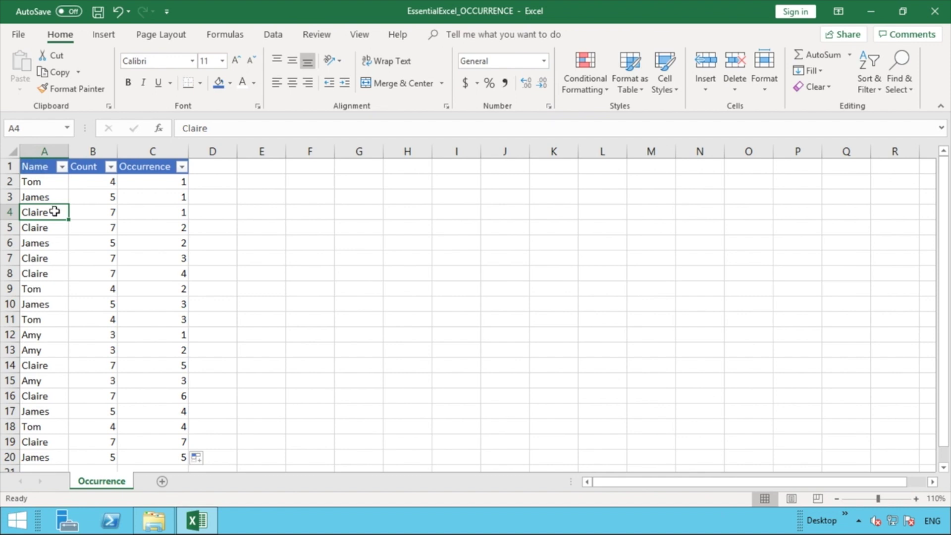
double_click(152, 211)
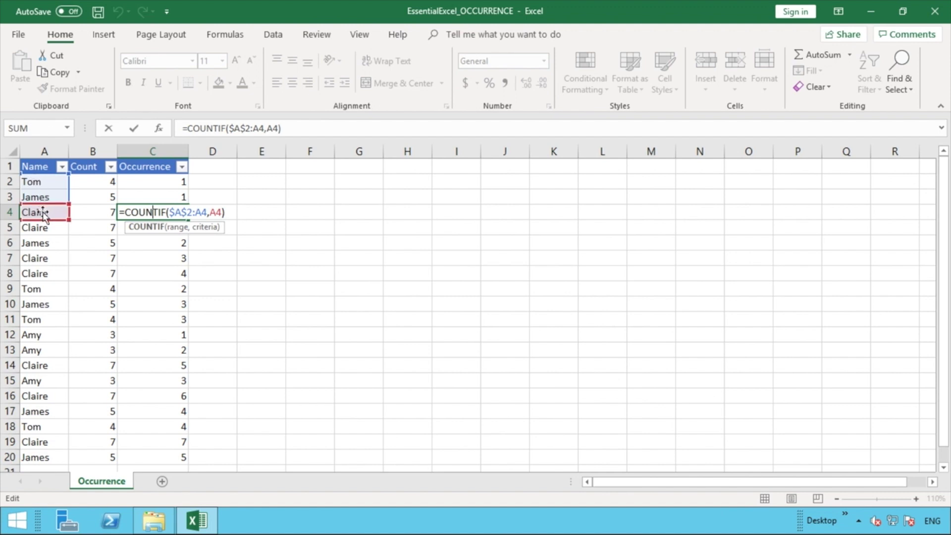
key("Return")
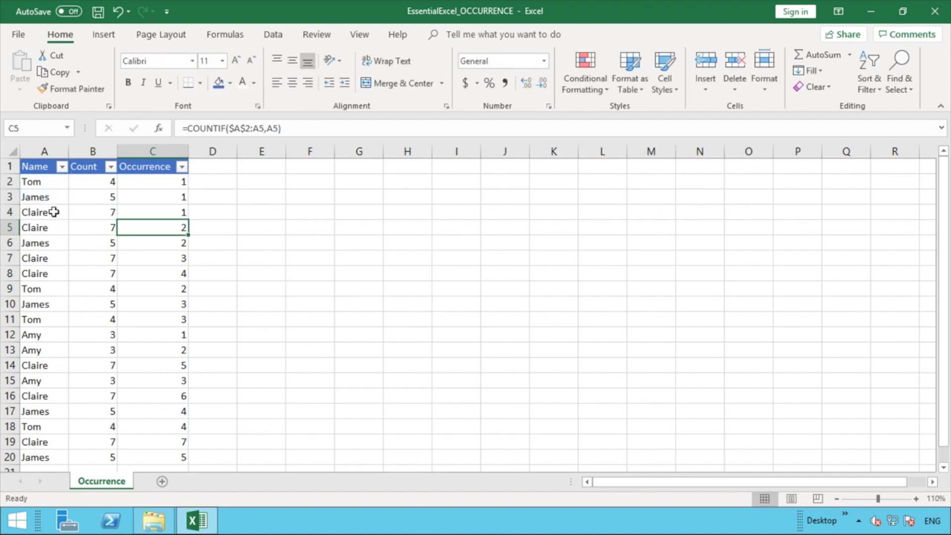
double_click(124, 230)
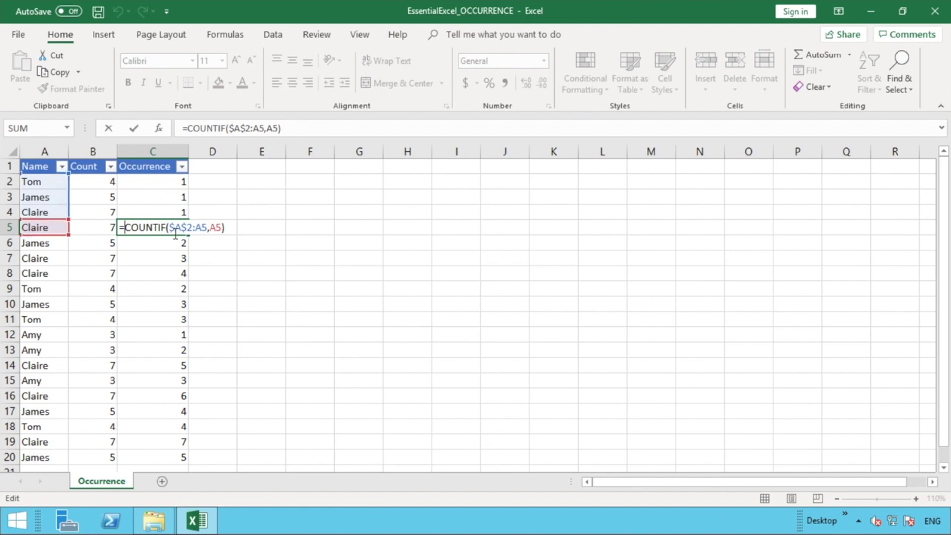
key("Return")
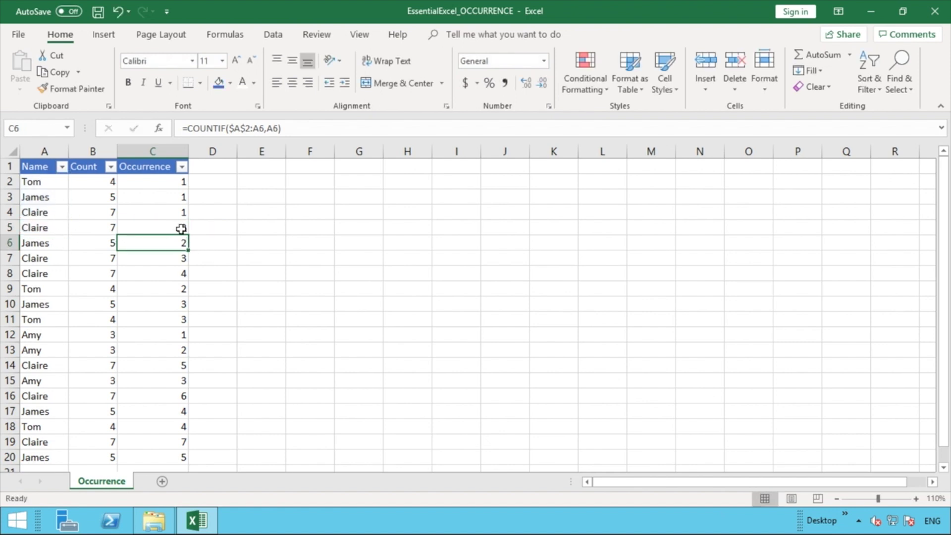
left_click(62, 166)
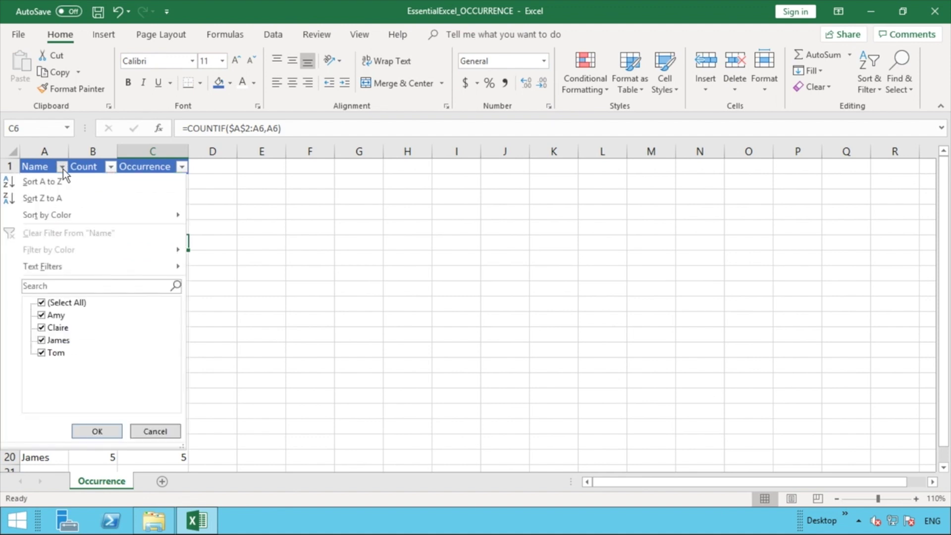
left_click(42, 302)
left_click(42, 327)
left_click(97, 432)
left_click(267, 294)
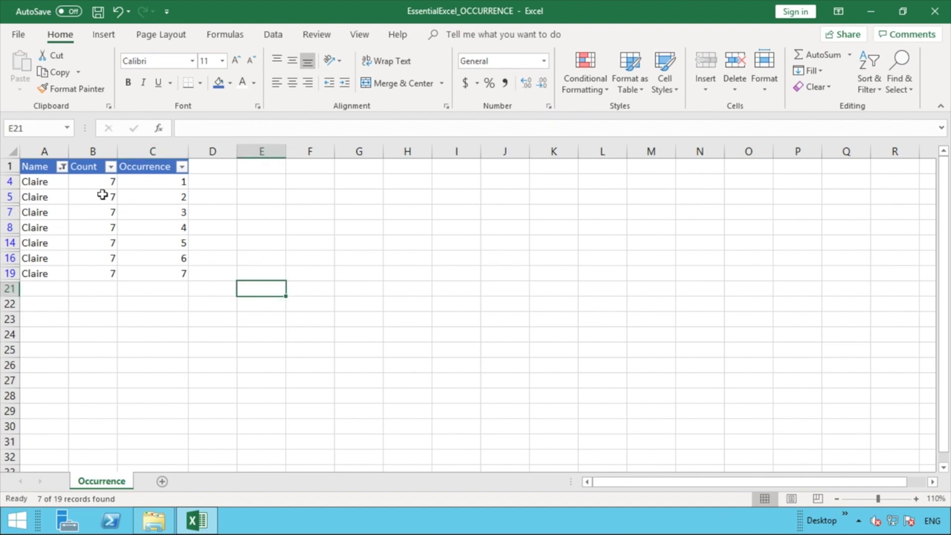
left_click(95, 182)
left_click_drag(95, 181, 94, 272)
left_click(225, 292)
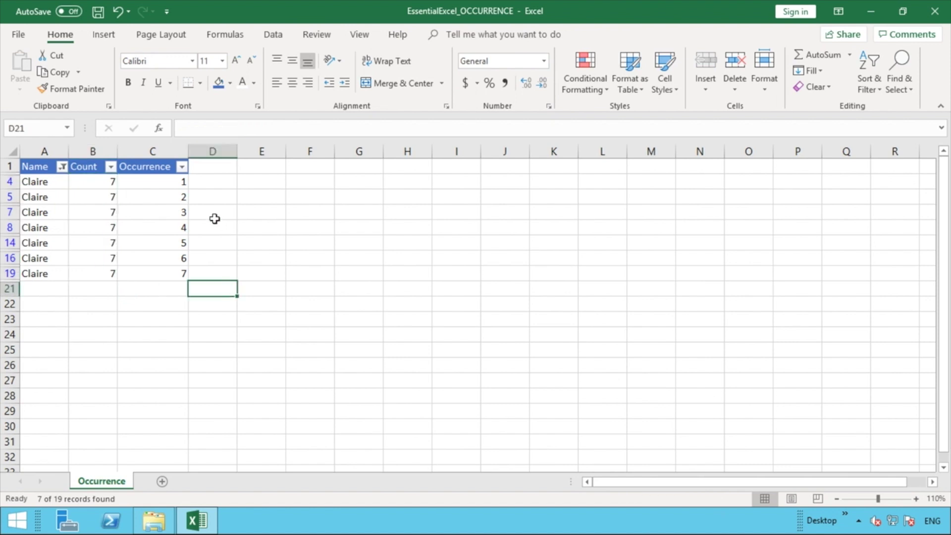
left_click(184, 183)
key("Down")
key("Down")
key("Down")
key("Down")
key("Down")
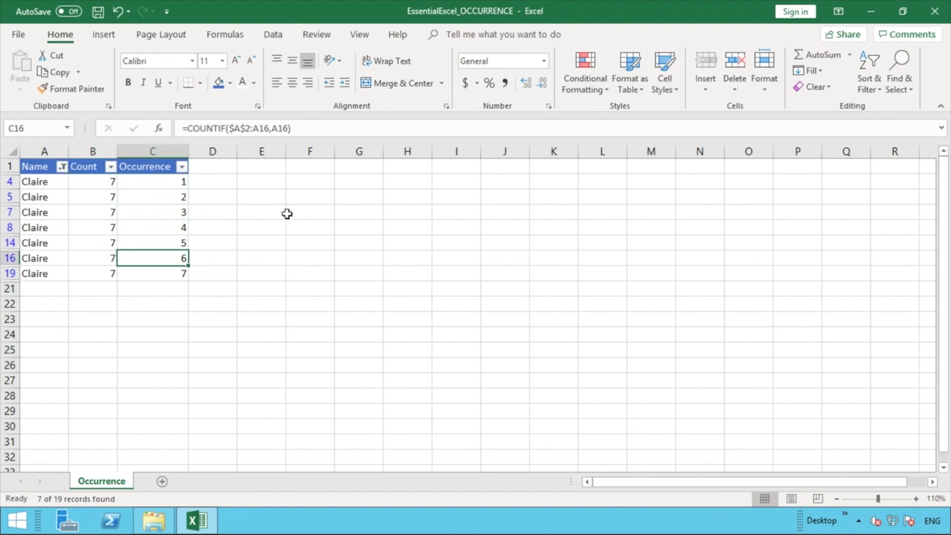
key("Down")
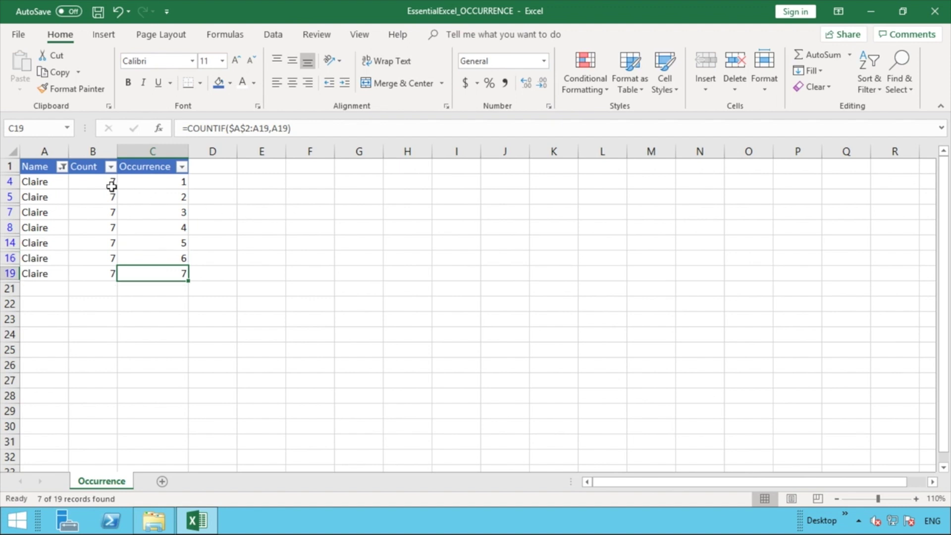
left_click(62, 166)
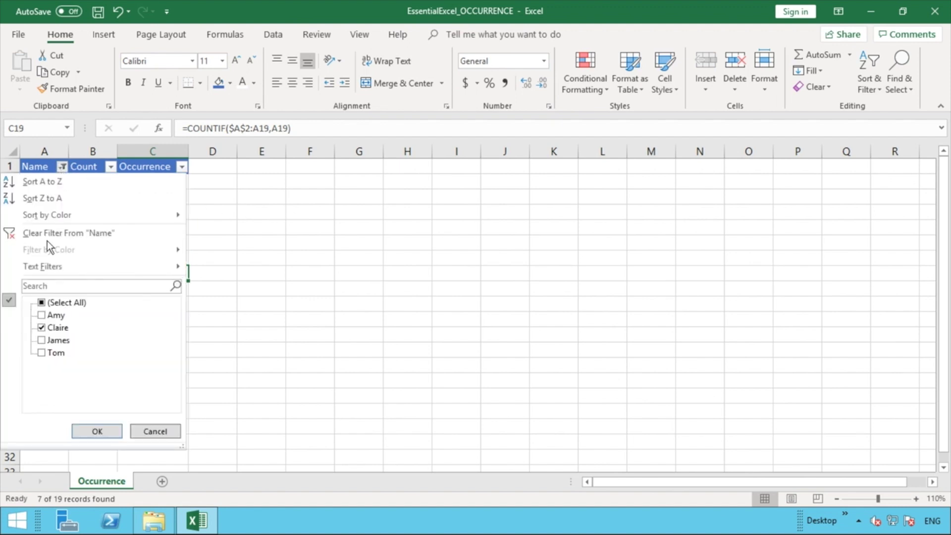
left_click(41, 302)
left_click(113, 432)
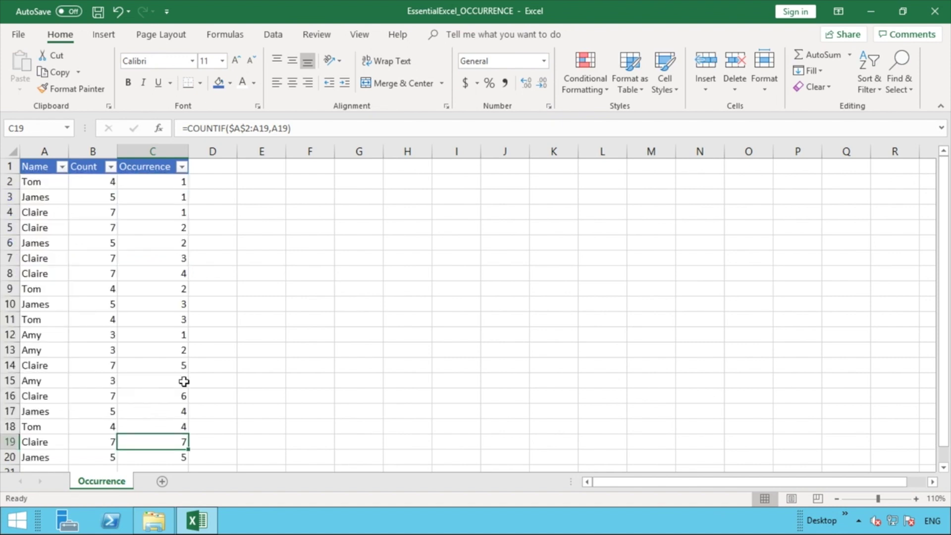
left_click(217, 367)
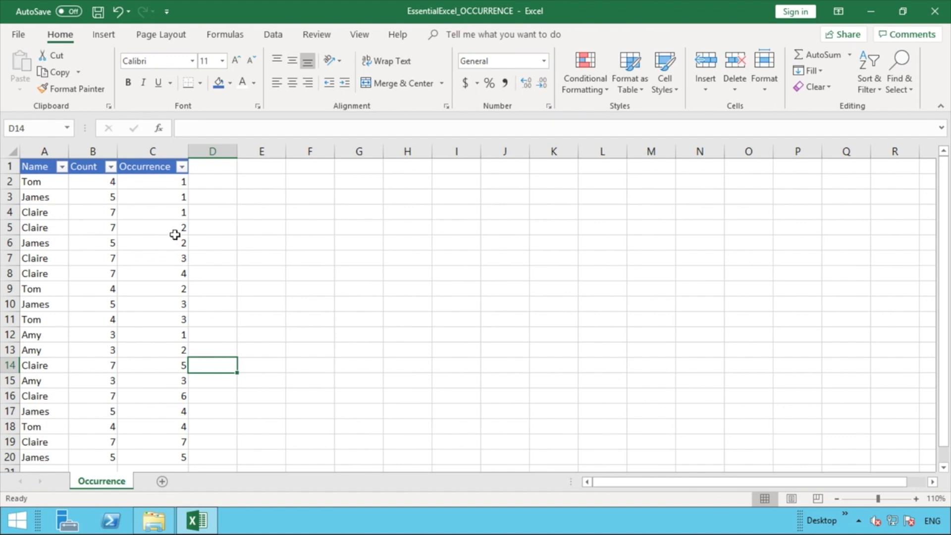
Filter the Occurrence column to show only value 1
left_click(182, 167)
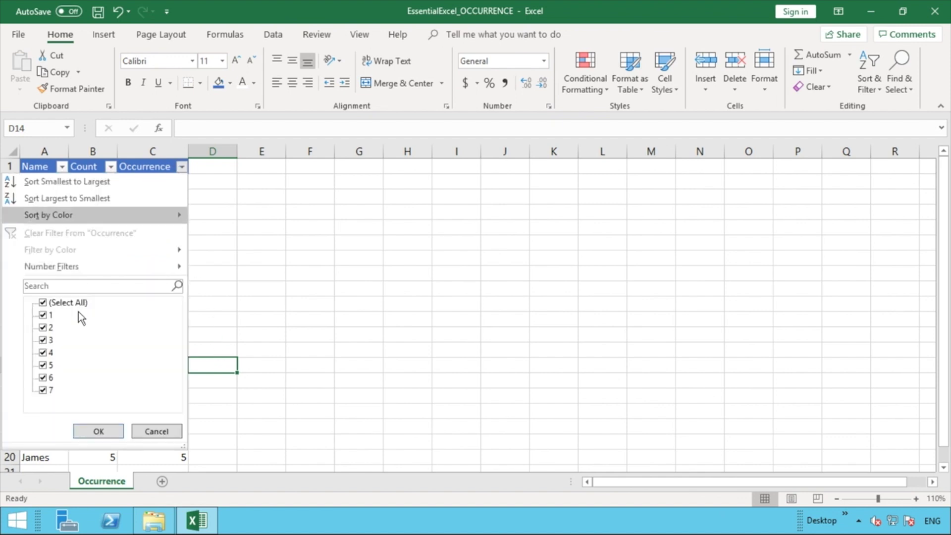
left_click(43, 303)
left_click(45, 315)
left_click(99, 430)
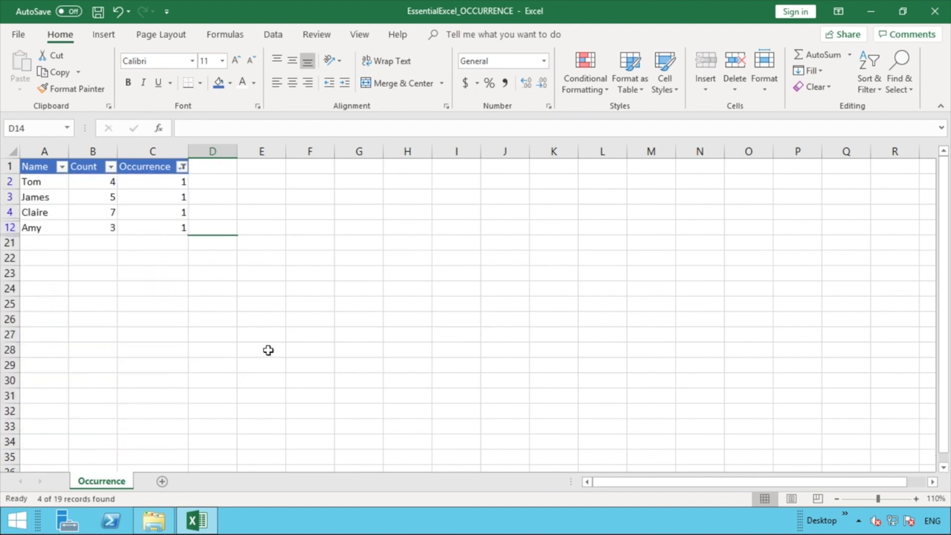
Review the distinct names, their Occurrence values and Count formulas for Tom, James, Claire and Amy
left_click_drag(55, 182, 50, 227)
left_click(225, 224)
left_click_drag(174, 180, 176, 225)
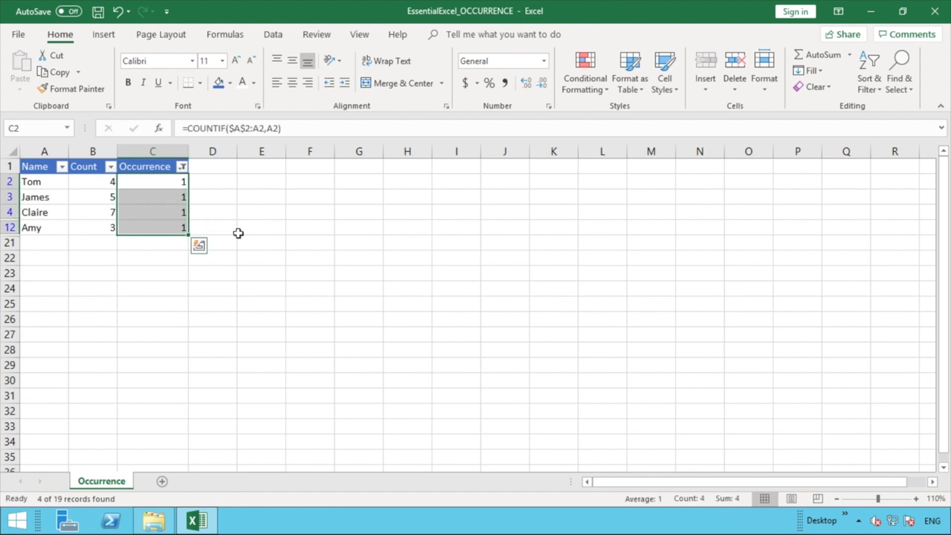
left_click(159, 260)
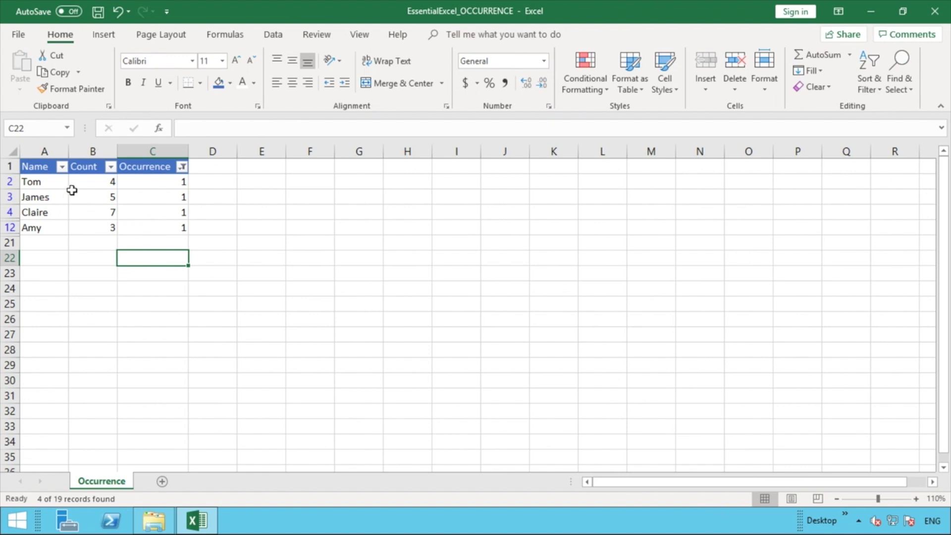
left_click(105, 182)
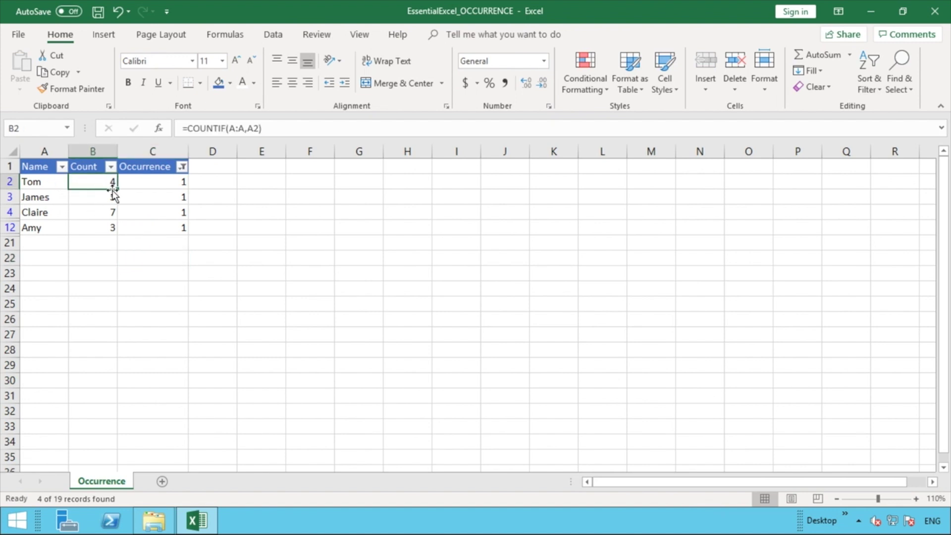
left_click(99, 202)
left_click(92, 212)
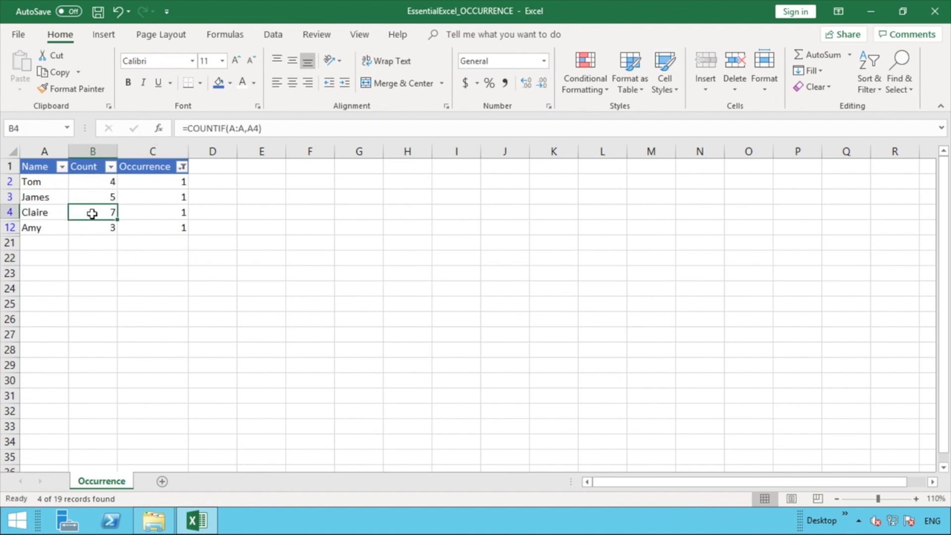
left_click(90, 226)
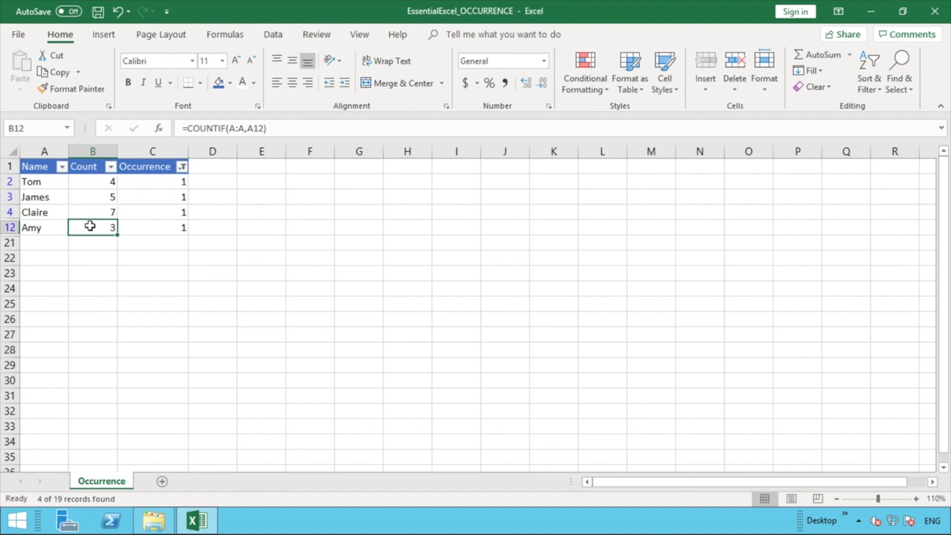
left_click(276, 244)
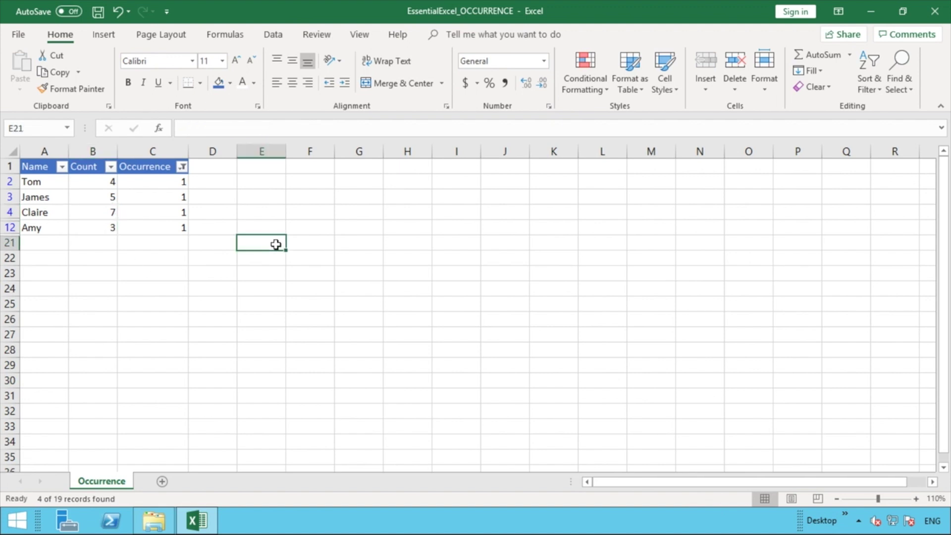